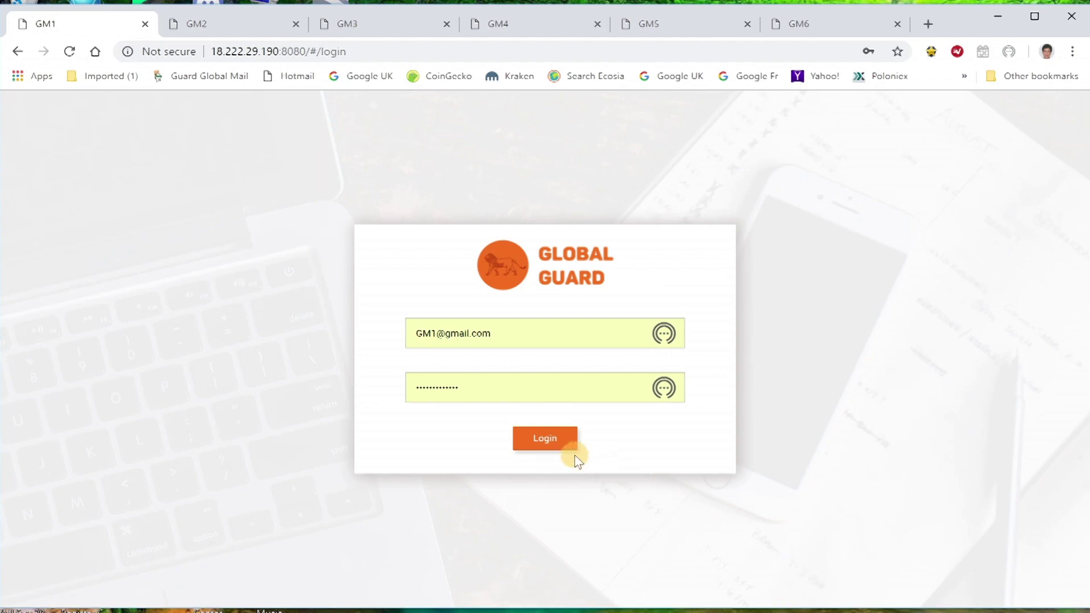
# Log in to nodes GM1 through GM5 with the saved credentials, then return to GM1's Analytics charts
pyautogui.click(545, 446)
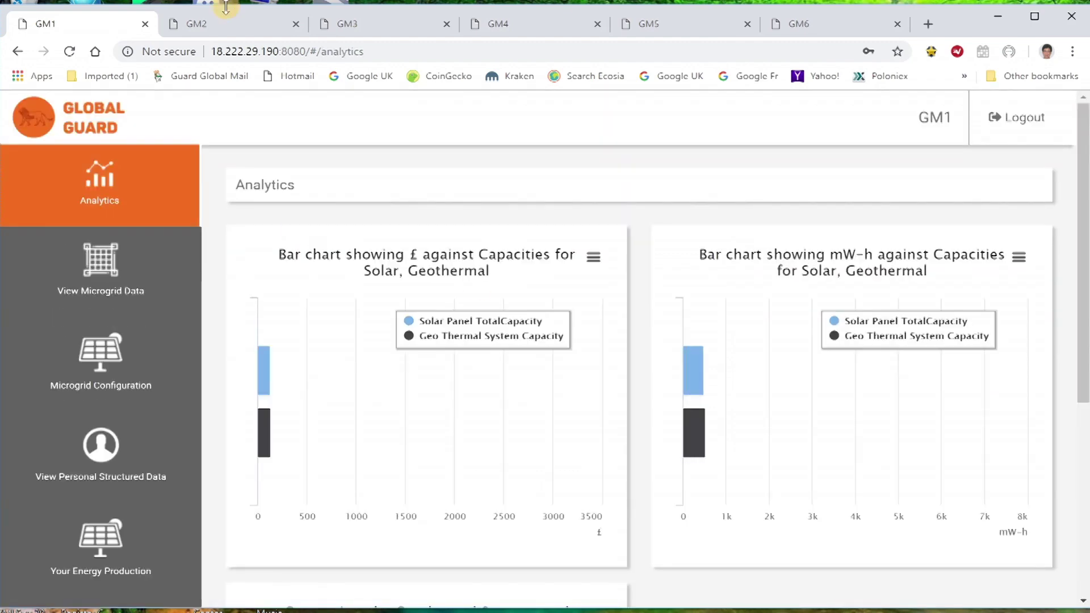
pyautogui.click(212, 22)
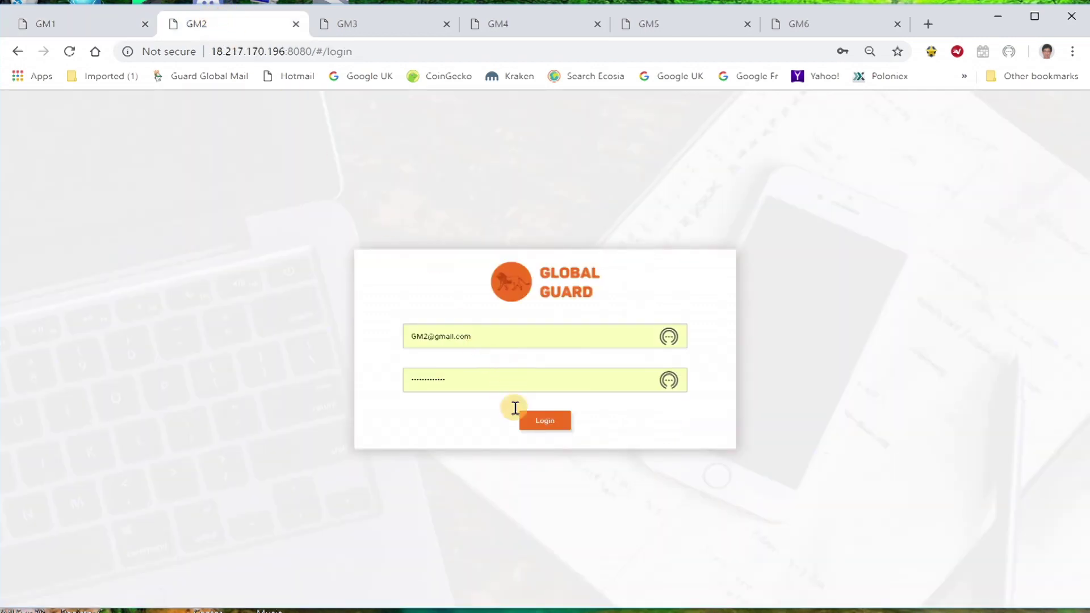
pyautogui.click(528, 422)
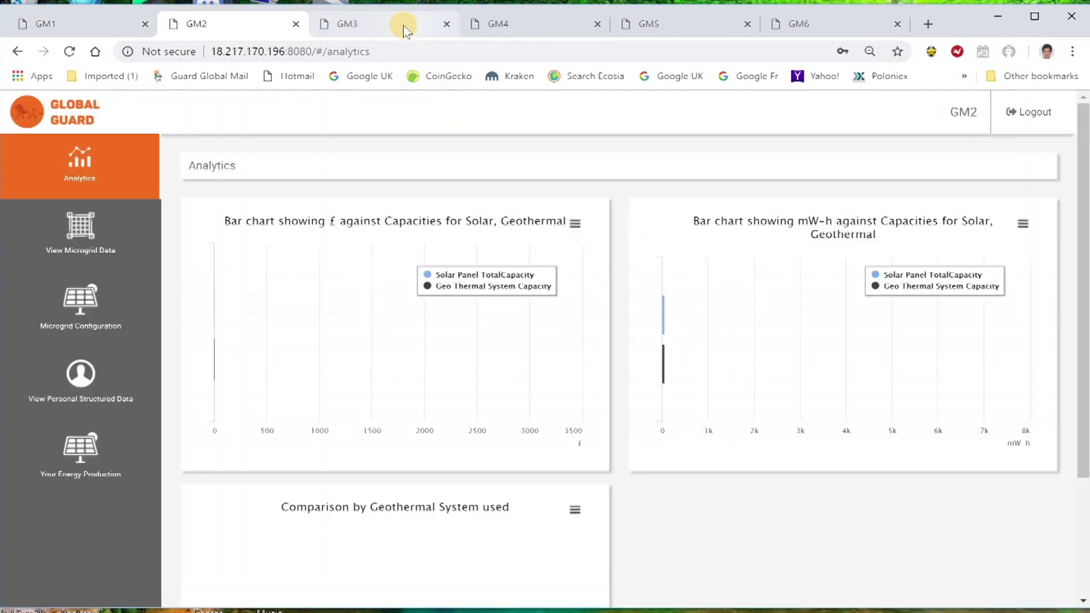
pyautogui.click(407, 24)
pyautogui.click(534, 445)
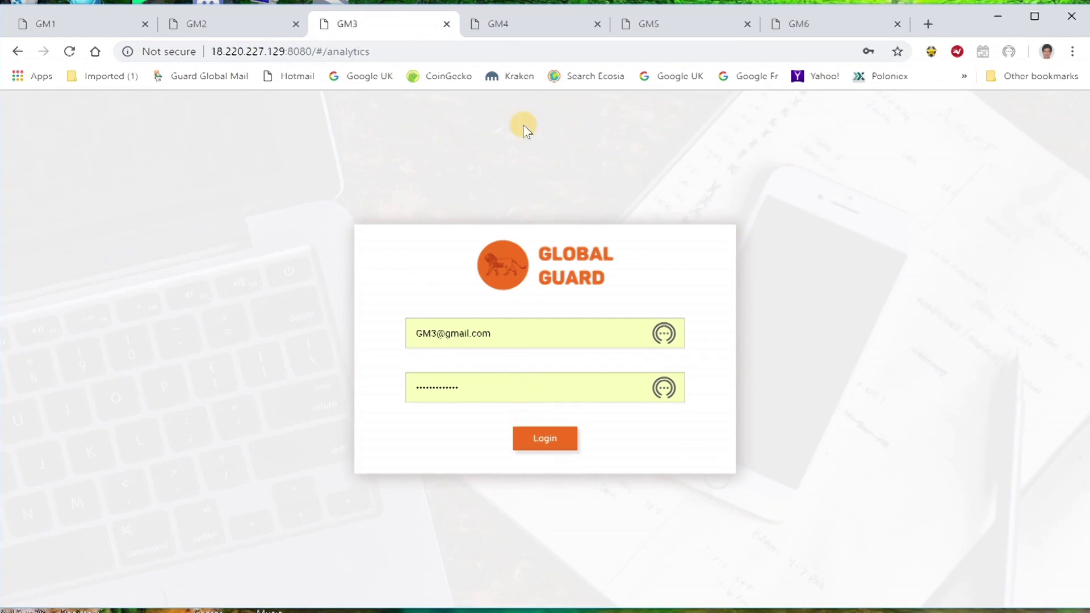
pyautogui.click(499, 23)
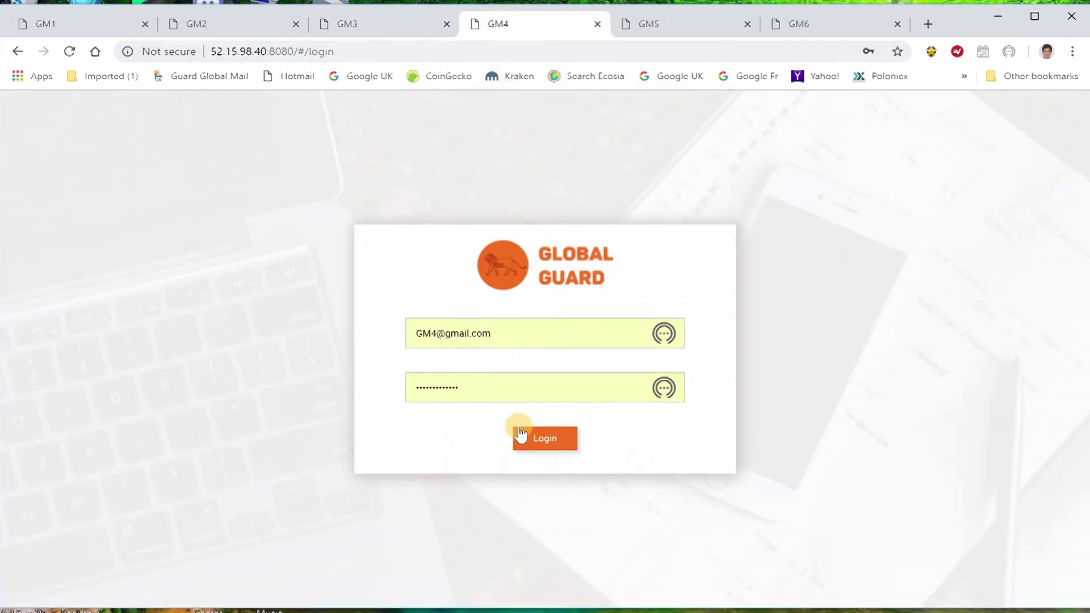
pyautogui.click(516, 436)
pyautogui.click(639, 19)
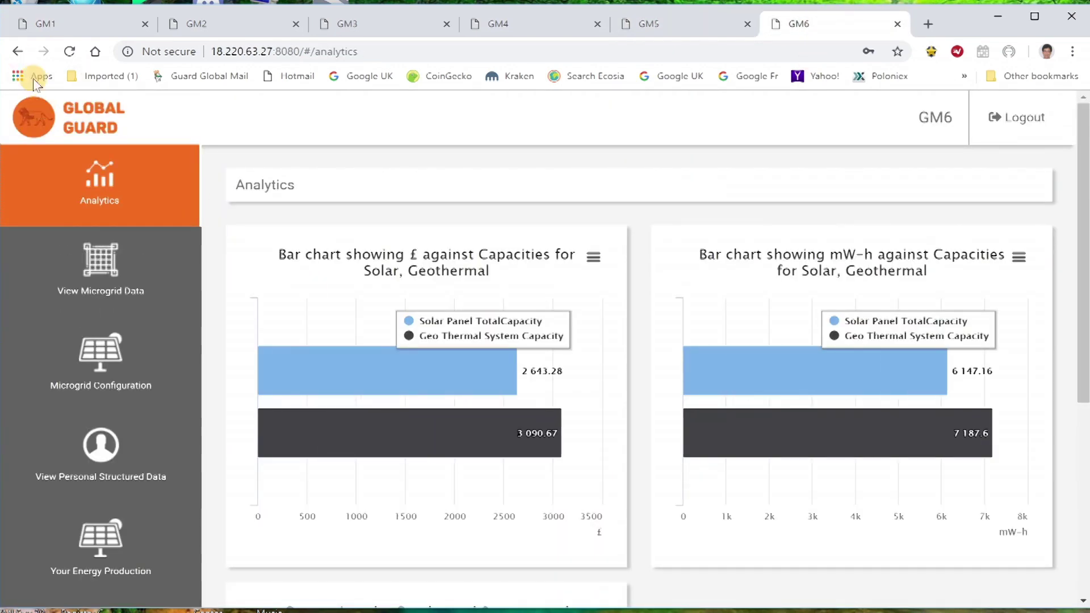
pyautogui.click(42, 21)
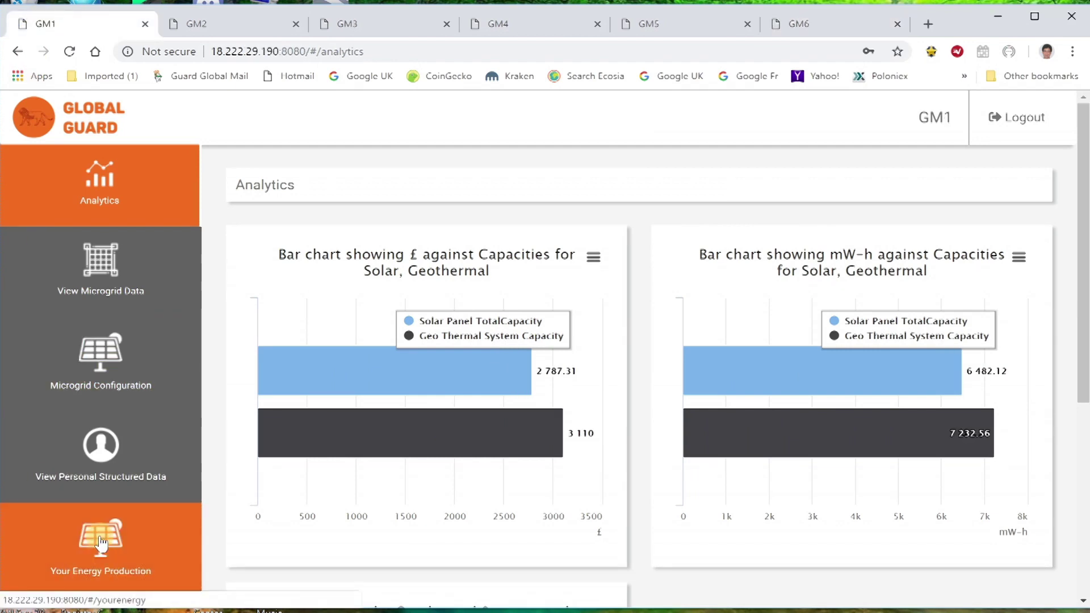
# Open View Personal Structured Data on GM1 through GM5, then bring GM1 back to its Analytics page
pyautogui.click(102, 464)
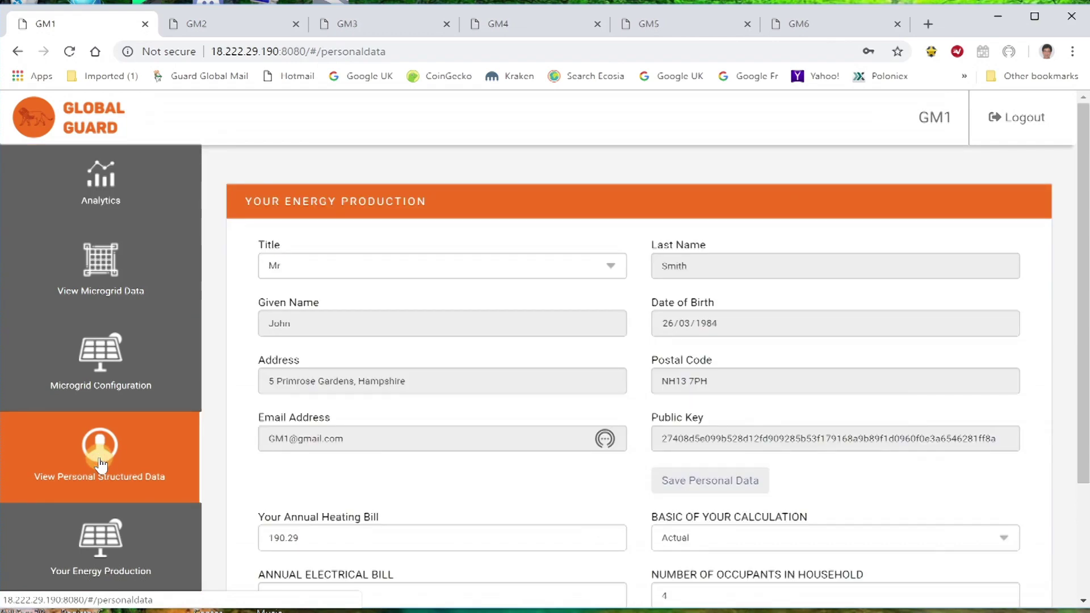
pyautogui.click(233, 23)
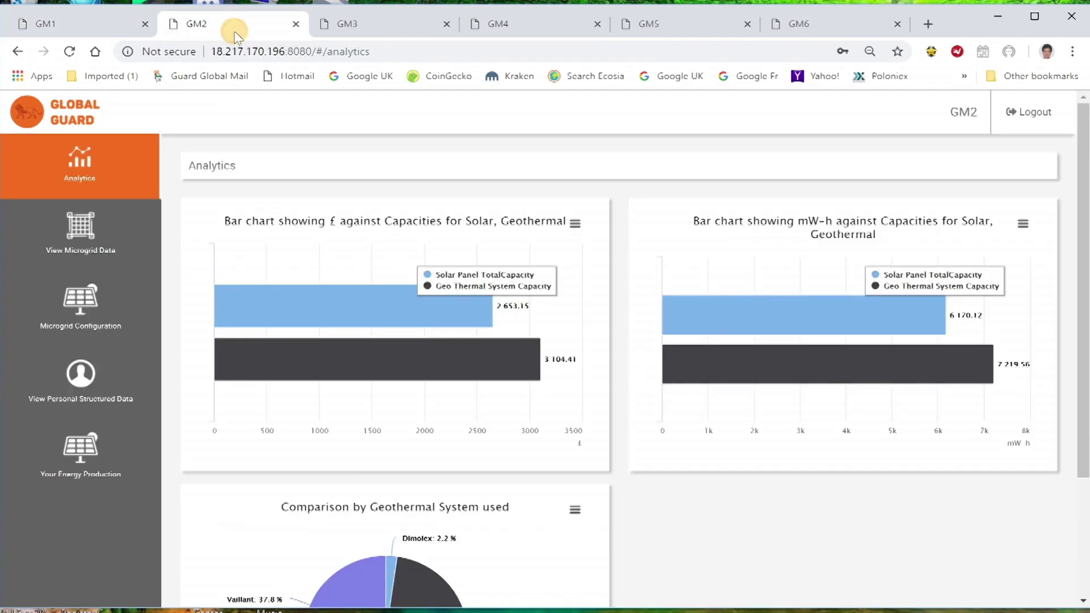
pyautogui.click(84, 387)
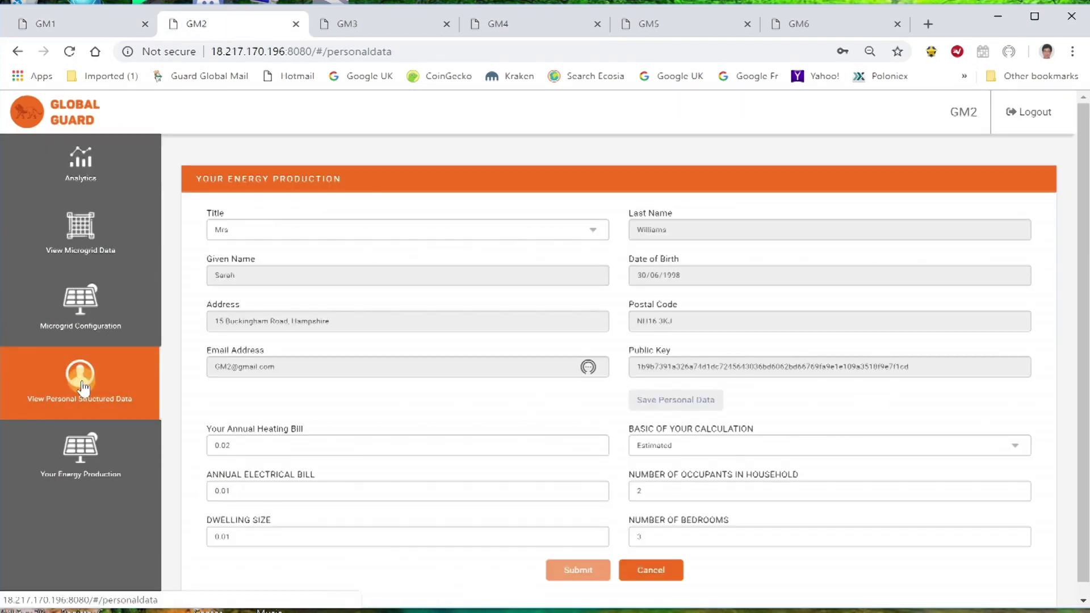
pyautogui.click(347, 22)
pyautogui.click(102, 448)
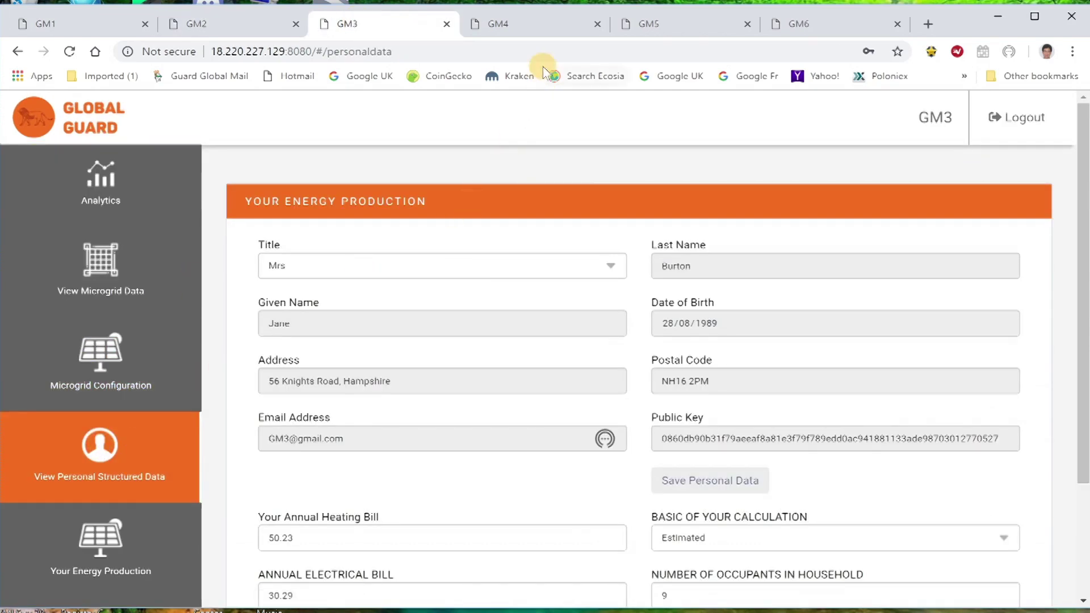
pyautogui.click(542, 24)
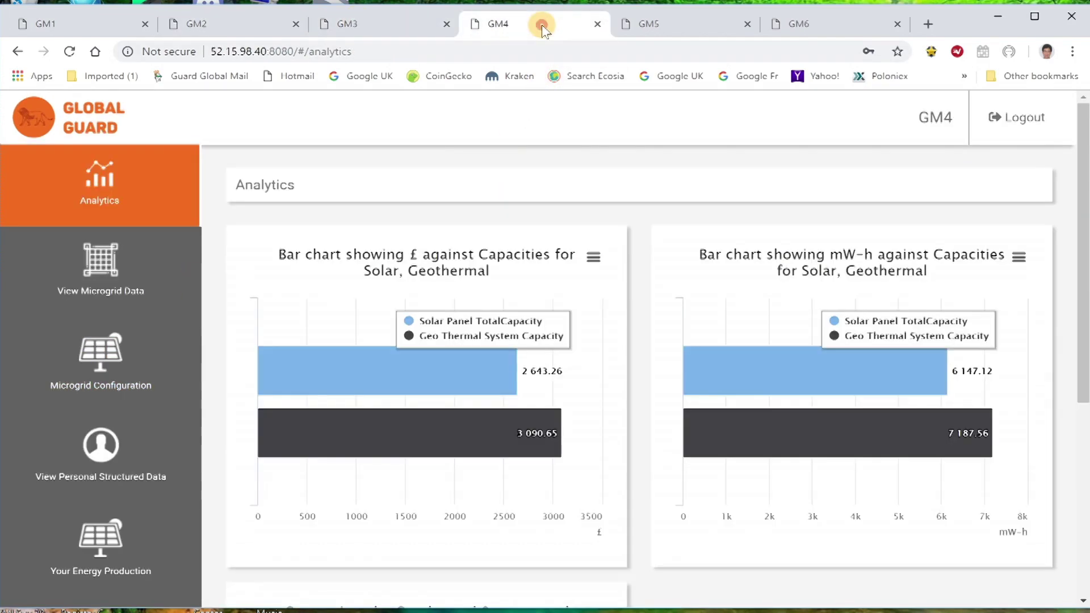
pyautogui.click(92, 461)
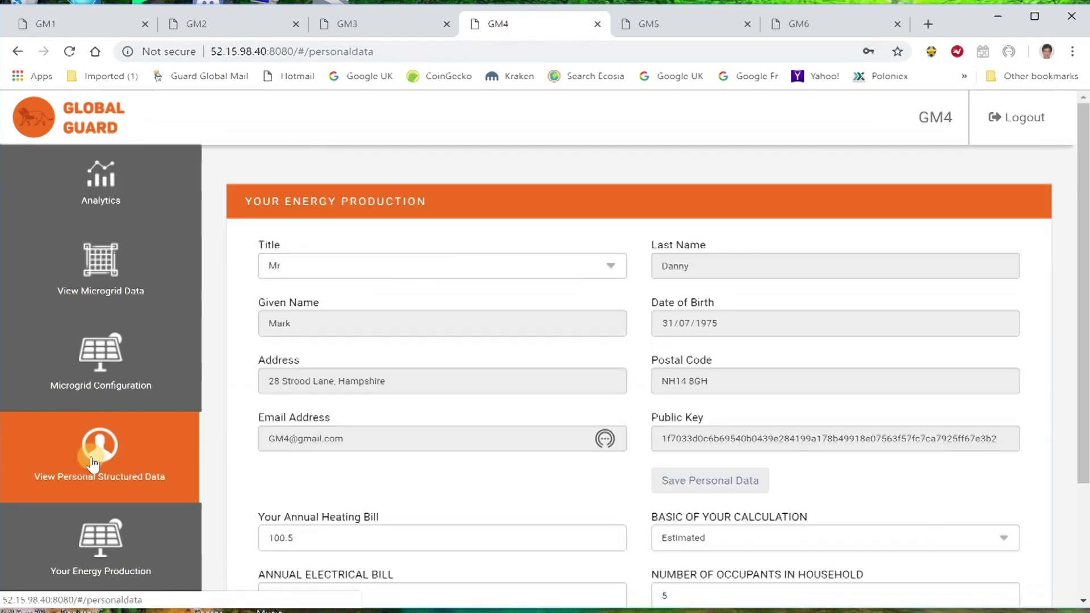
pyautogui.click(653, 24)
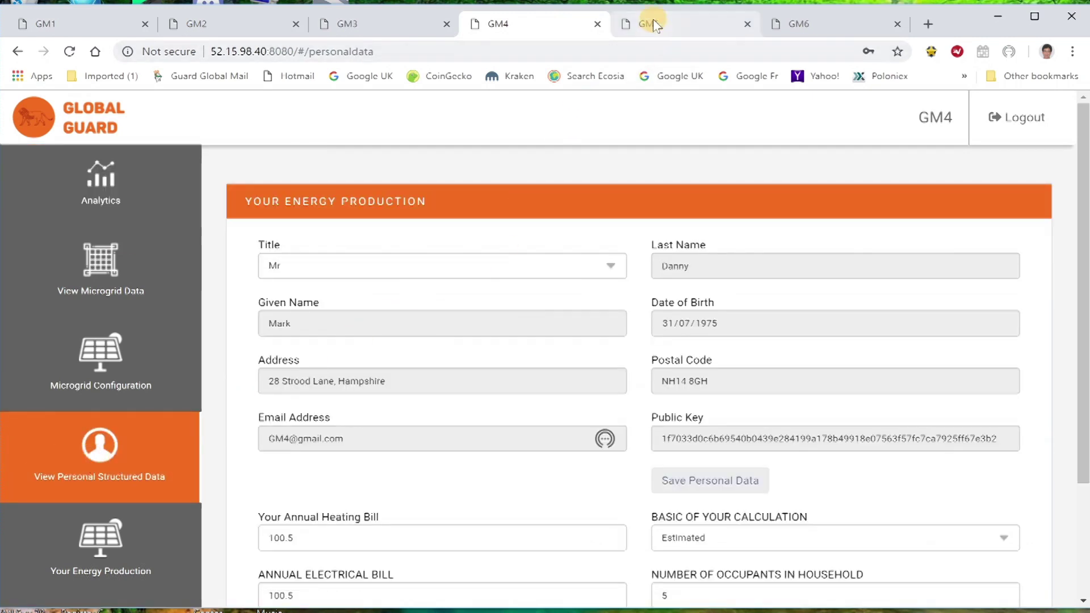
pyautogui.click(121, 453)
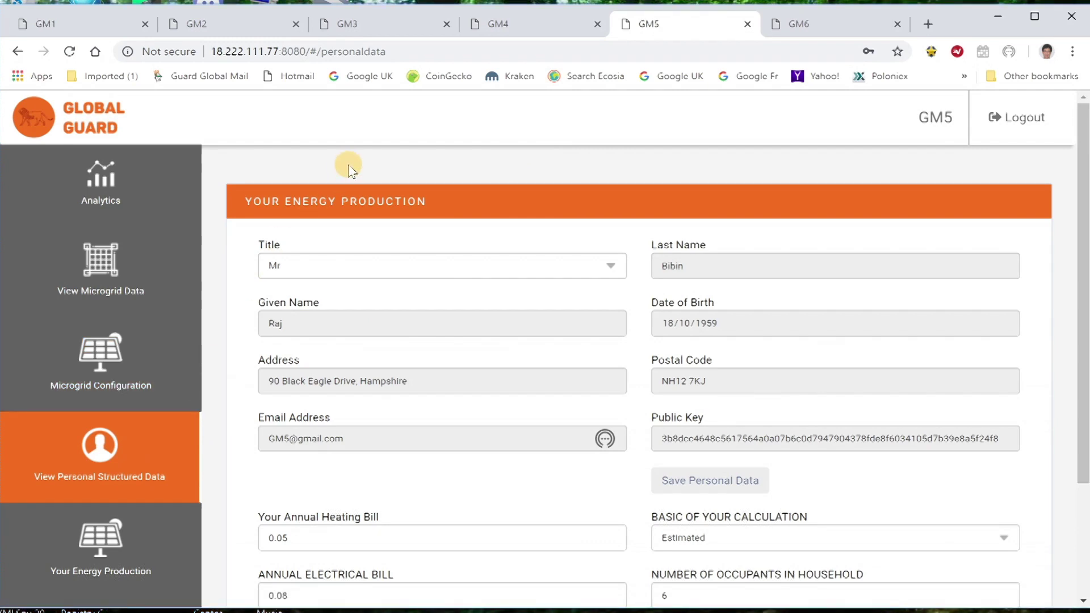
pyautogui.click(84, 22)
pyautogui.click(91, 181)
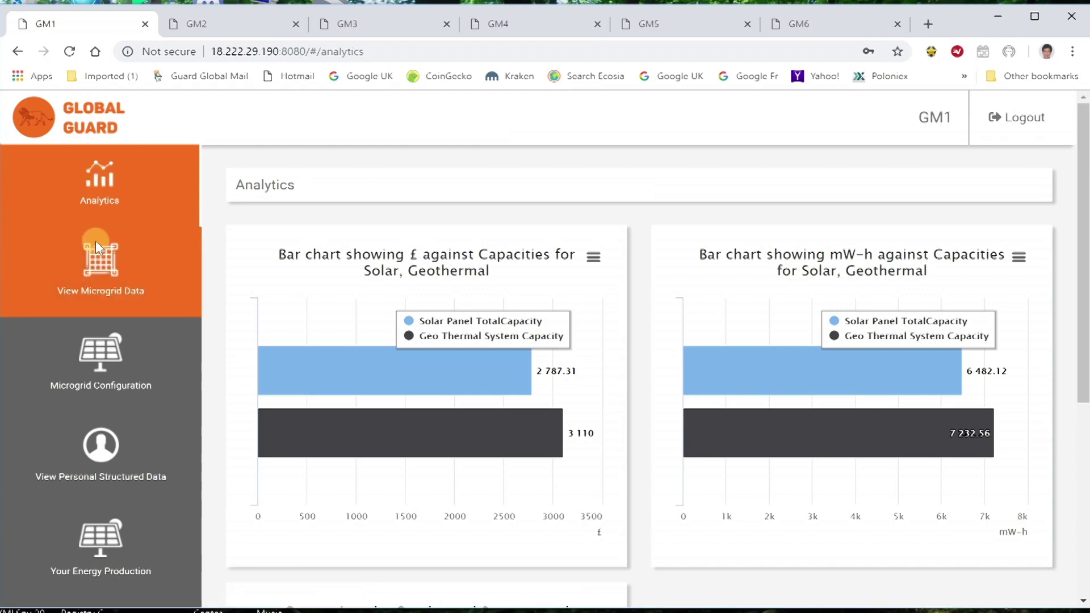
# Review GM1's Microgrid Data, Microgrid Configuration, Personal Structured Data and Energy Production pages, then switch to GM2
pyautogui.click(98, 271)
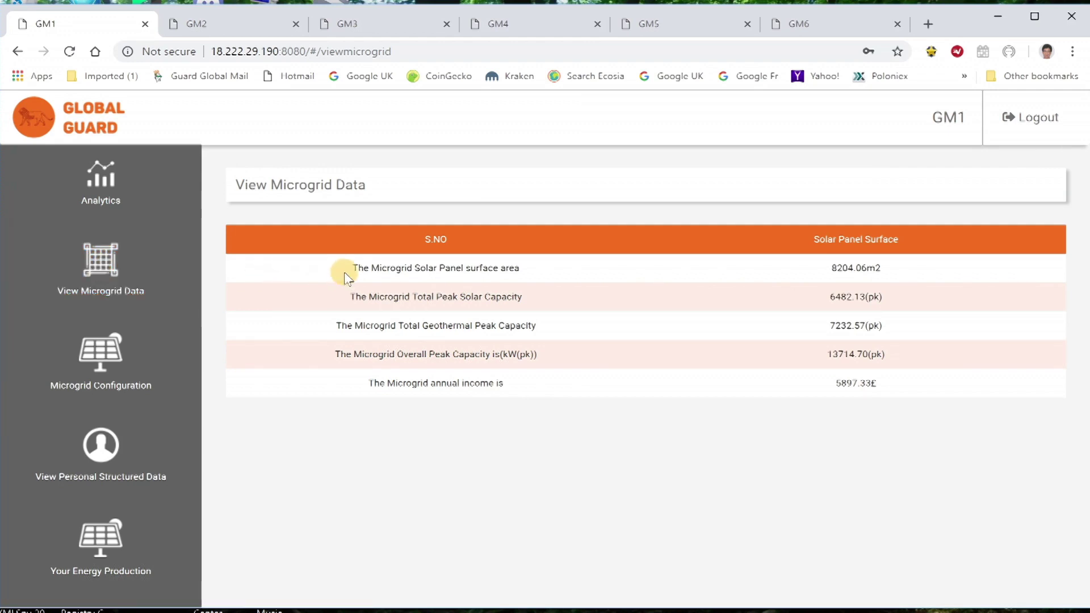
pyautogui.click(109, 357)
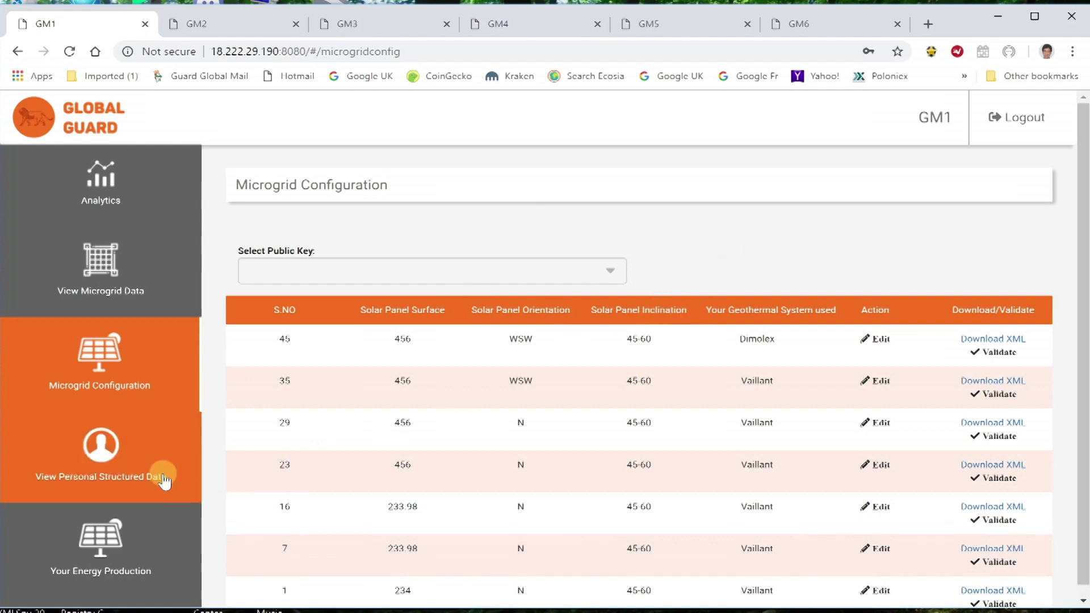
pyautogui.click(99, 454)
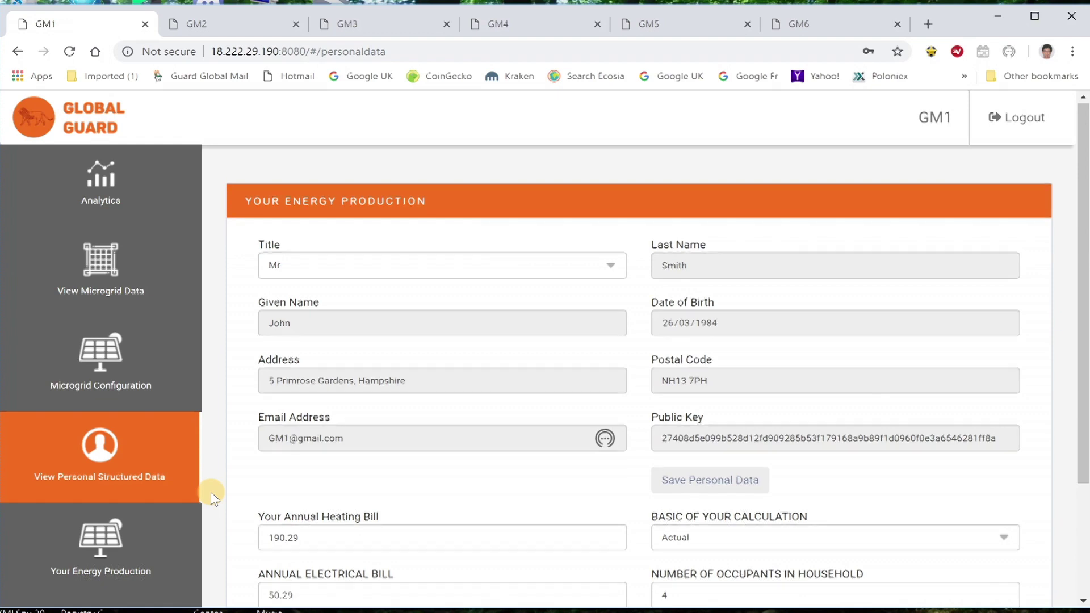
pyautogui.scroll(-3, 211, 492)
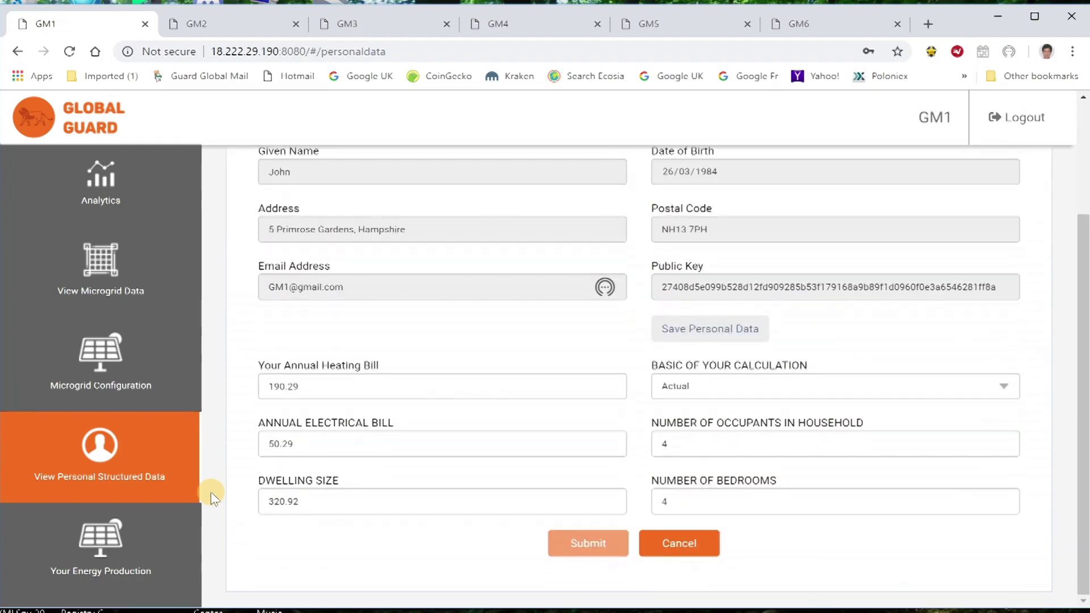
pyautogui.click(74, 555)
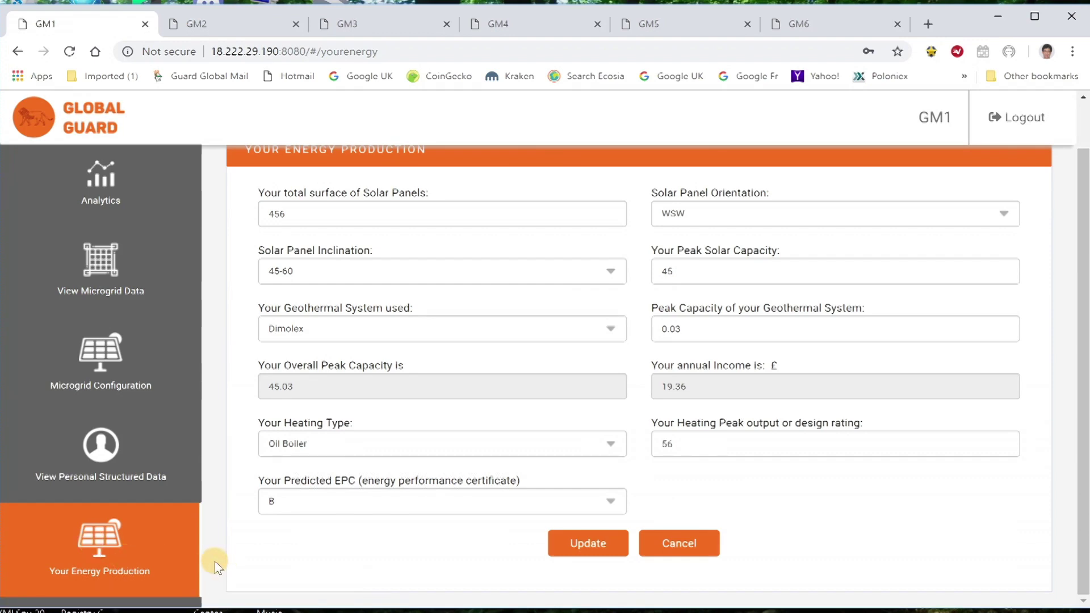
pyautogui.scroll(1, 216, 565)
pyautogui.scroll(-1, 217, 565)
pyautogui.click(241, 25)
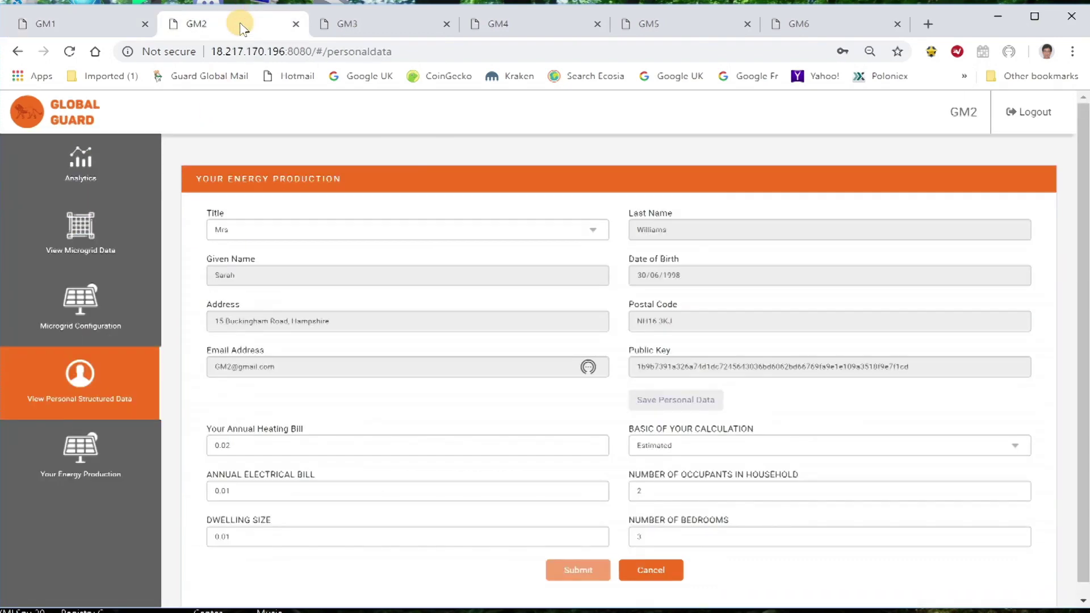
# Log GM2 out and sign back in with the saved root administrator account
pyautogui.click(1037, 114)
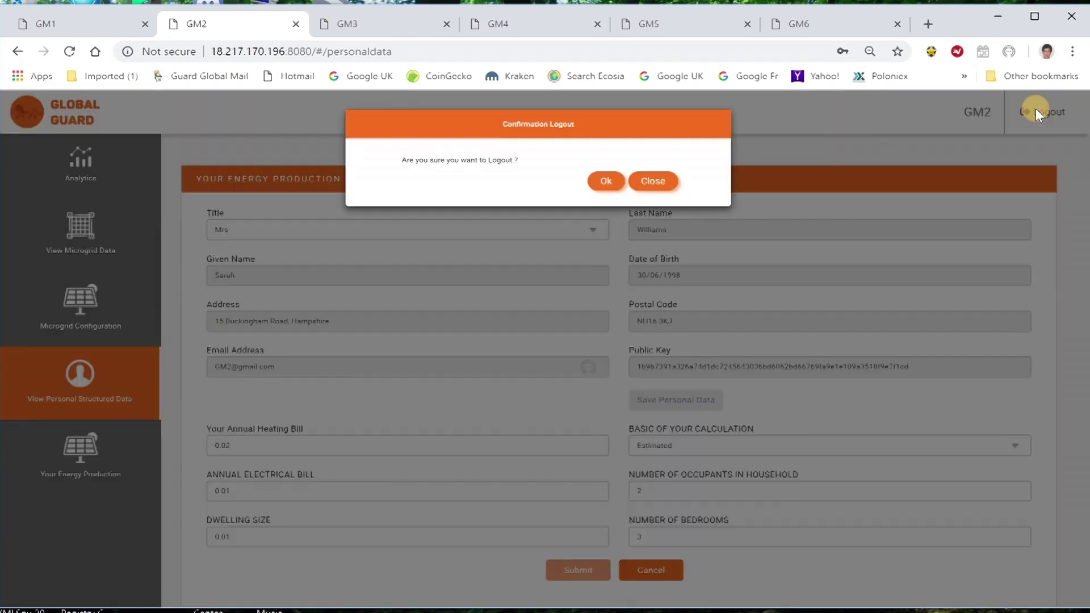
pyautogui.click(594, 179)
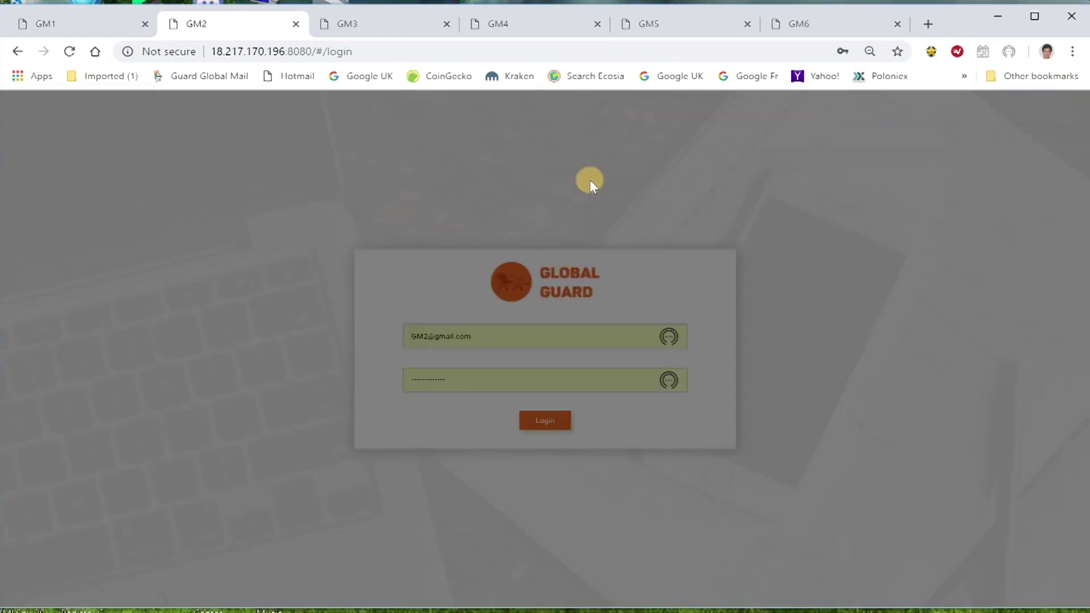
pyautogui.tripleClick(484, 333)
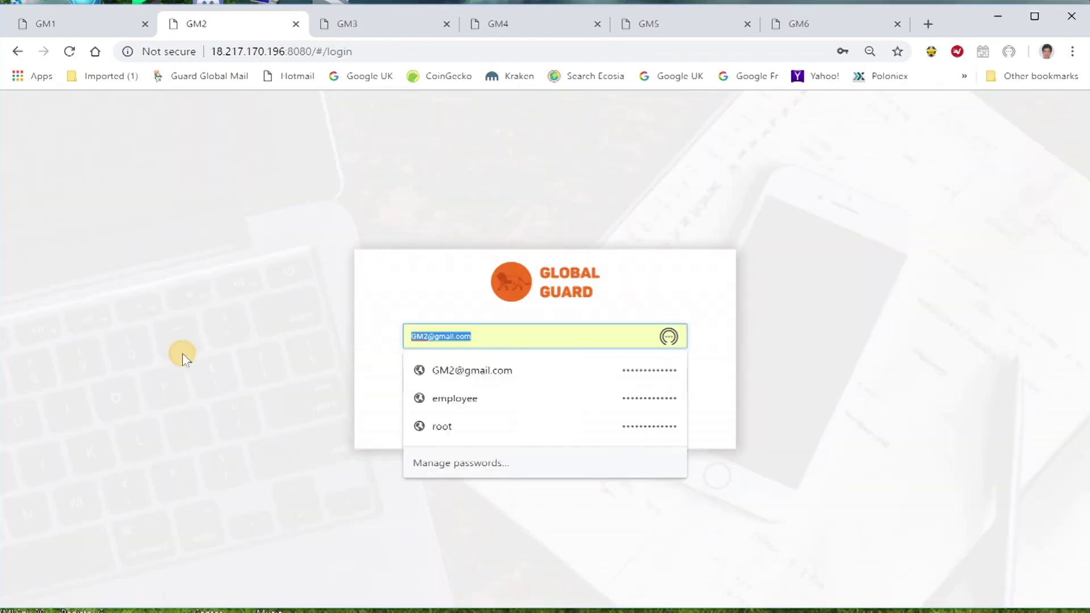
pyautogui.write('root')
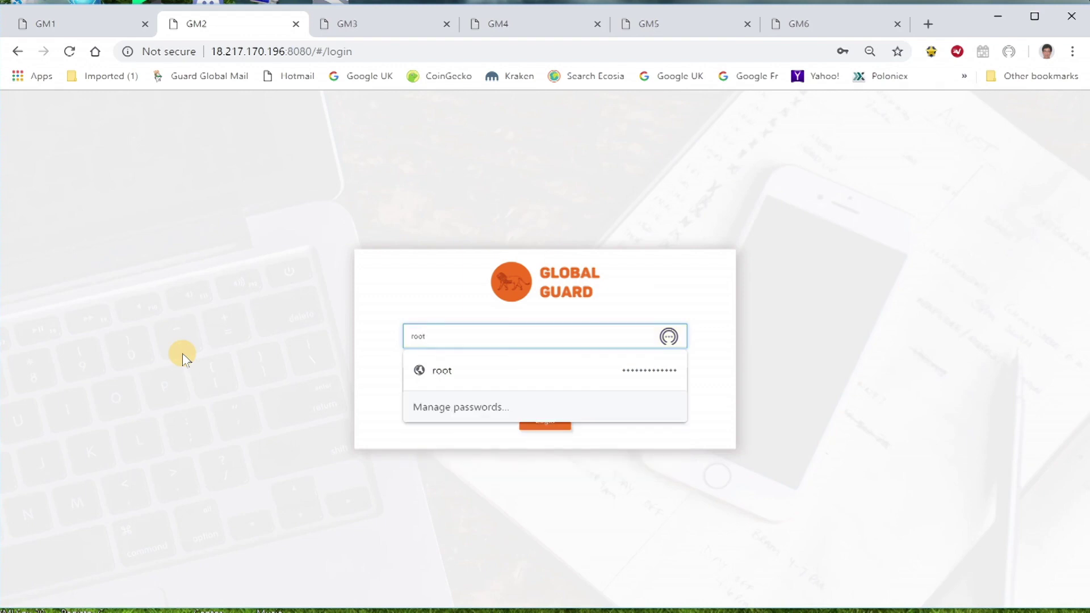
pyautogui.click(464, 370)
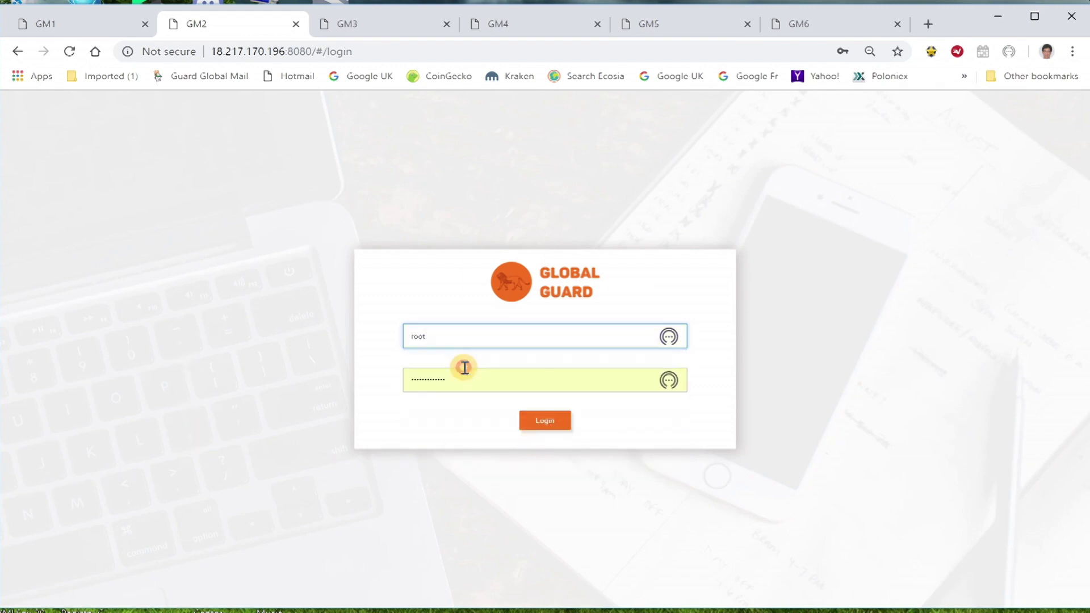
pyautogui.click(553, 421)
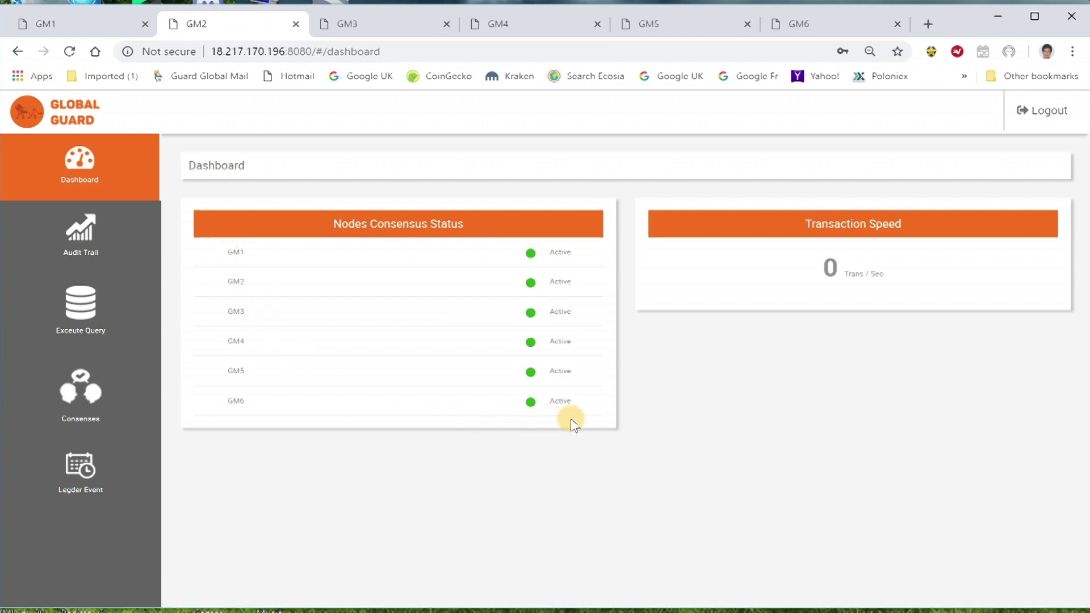
# Review GM2's audit trail and the consensus gossip record of the accepted transaction
pyautogui.click(95, 238)
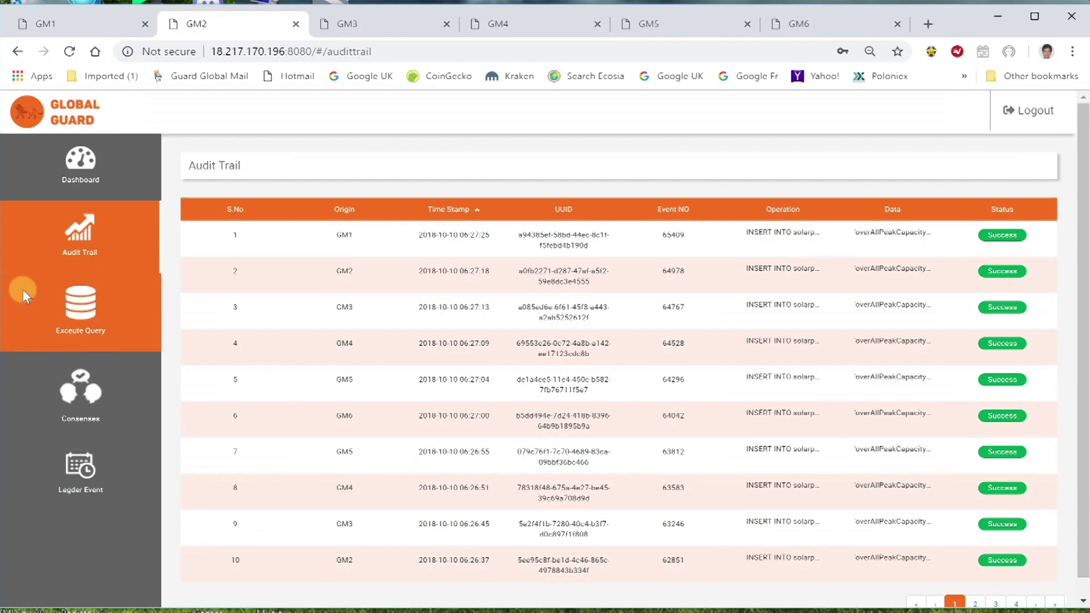
pyautogui.click(74, 403)
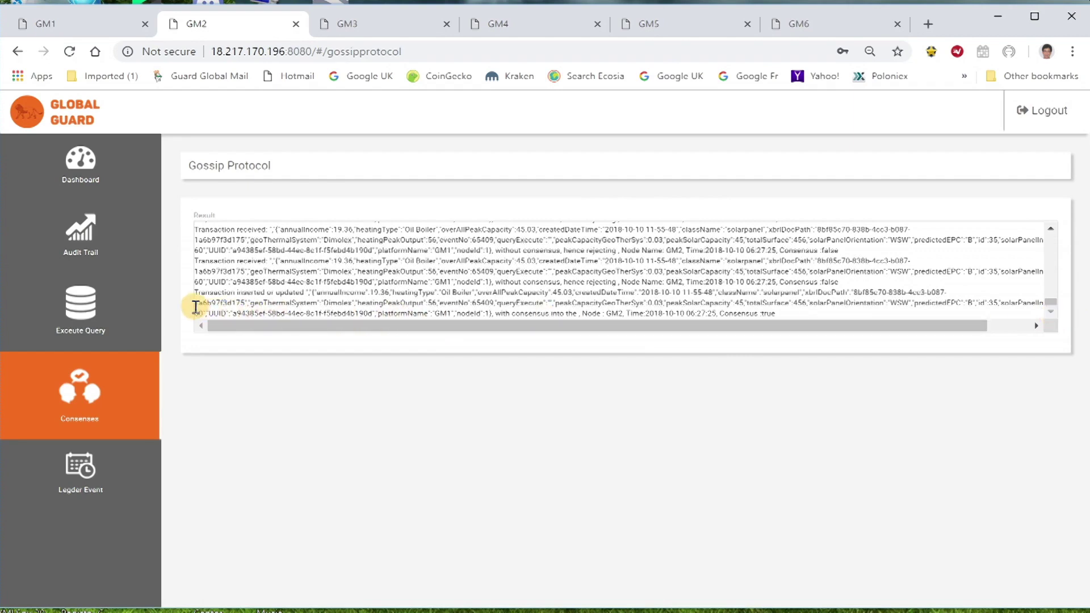
pyautogui.moveTo(195, 305); pyautogui.dragTo(781, 326)
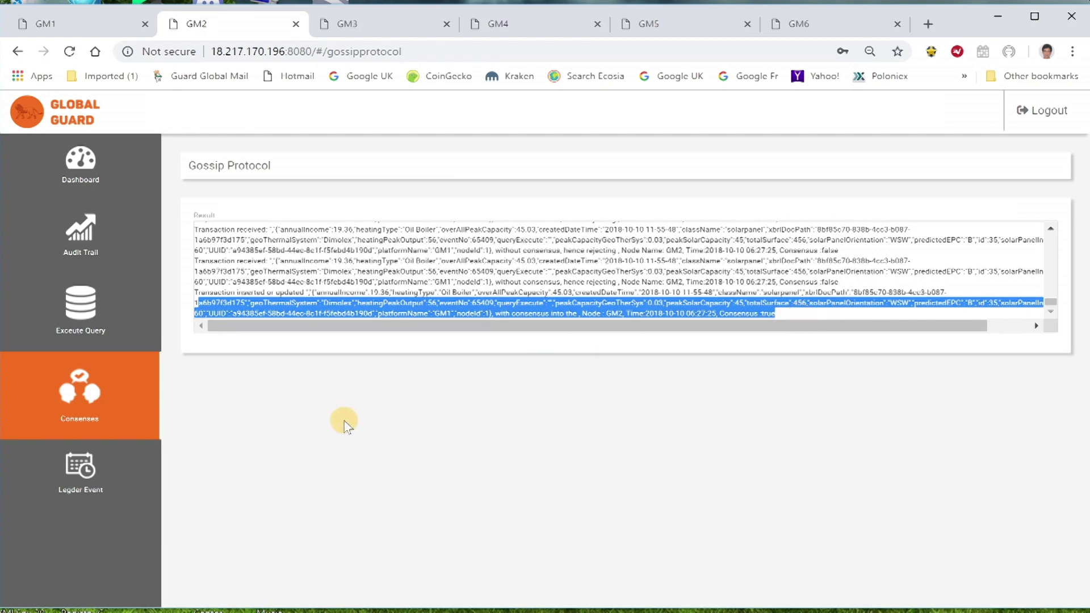
# Load GM2's ledger events, browse to the second page, then open Execute Query
pyautogui.click(70, 473)
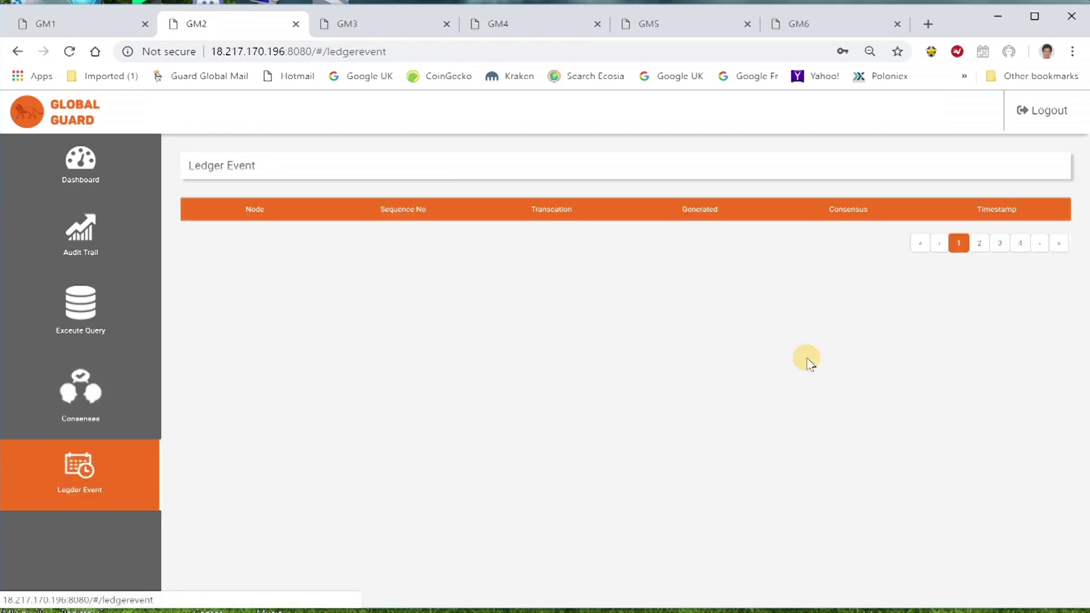
pyautogui.click(979, 243)
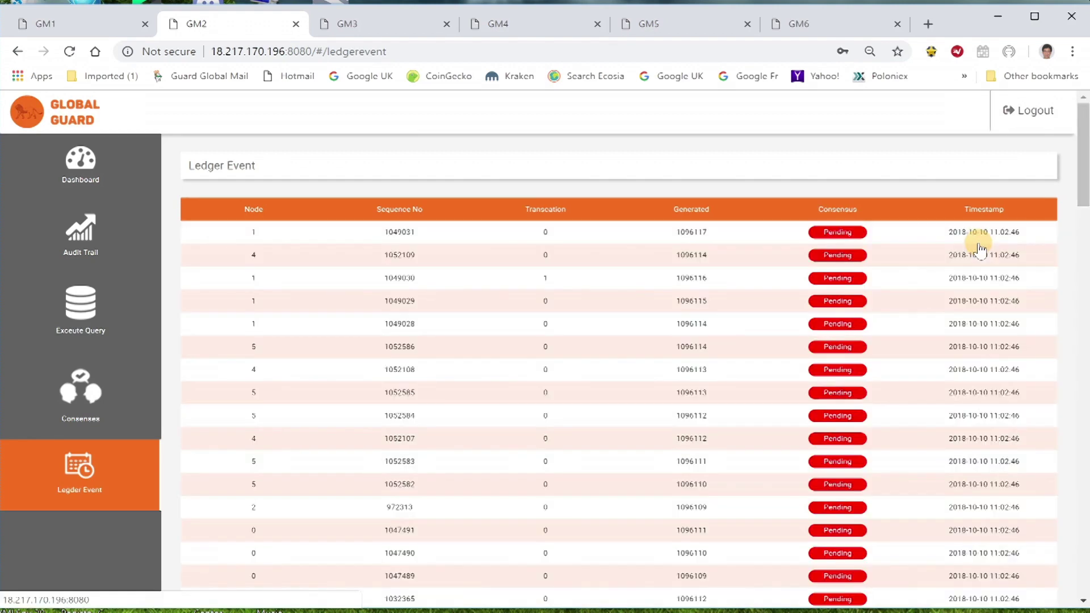
pyautogui.moveTo(1082, 193); pyautogui.dragTo(1082, 582)
pyautogui.click(842, 585)
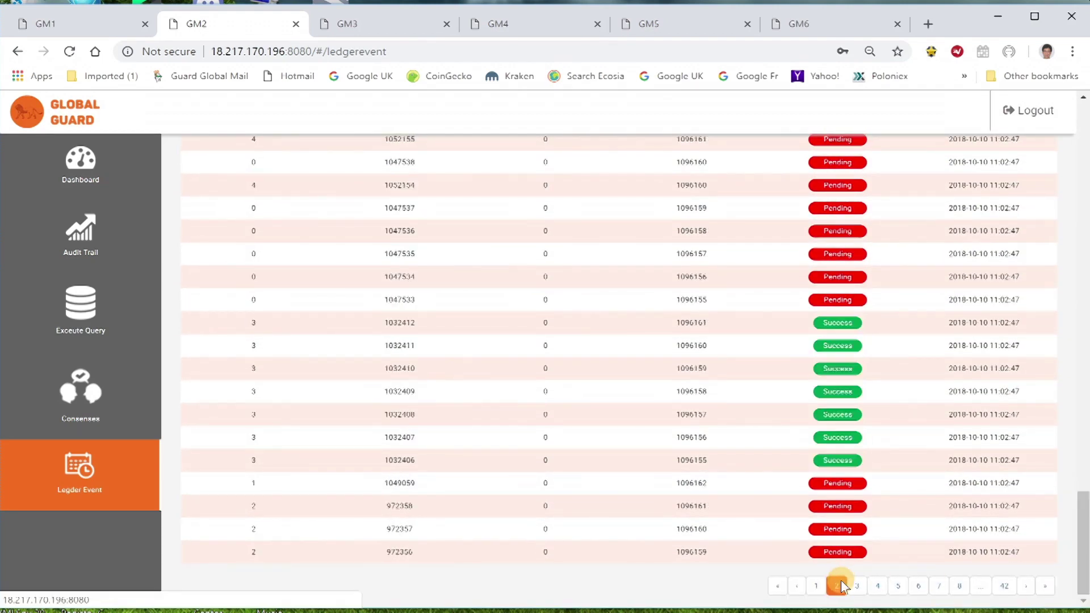
pyautogui.scroll(2, 730, 406)
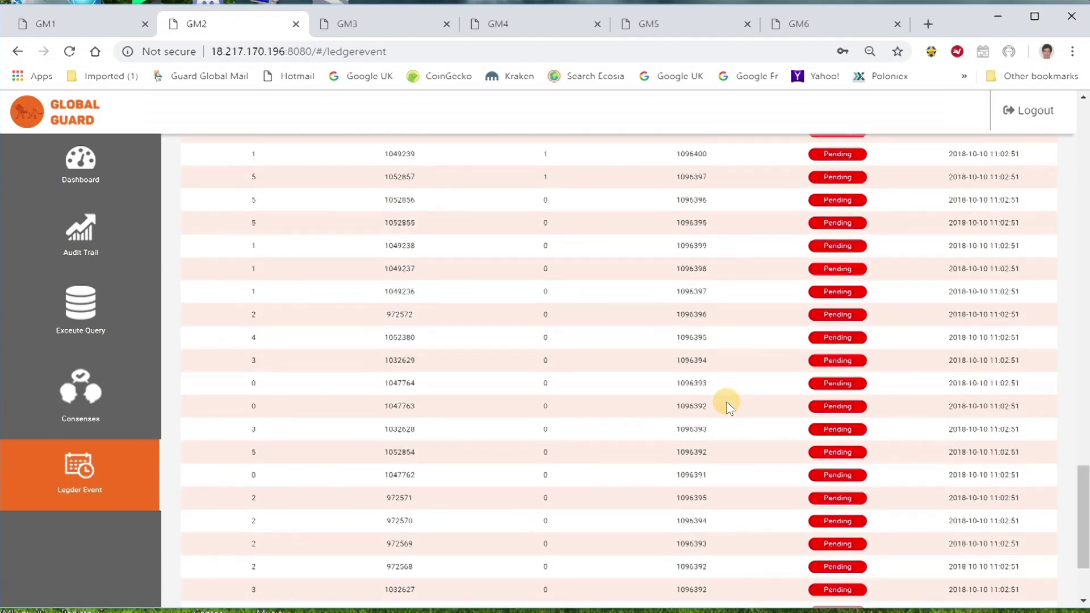
pyautogui.scroll(-2, 730, 406)
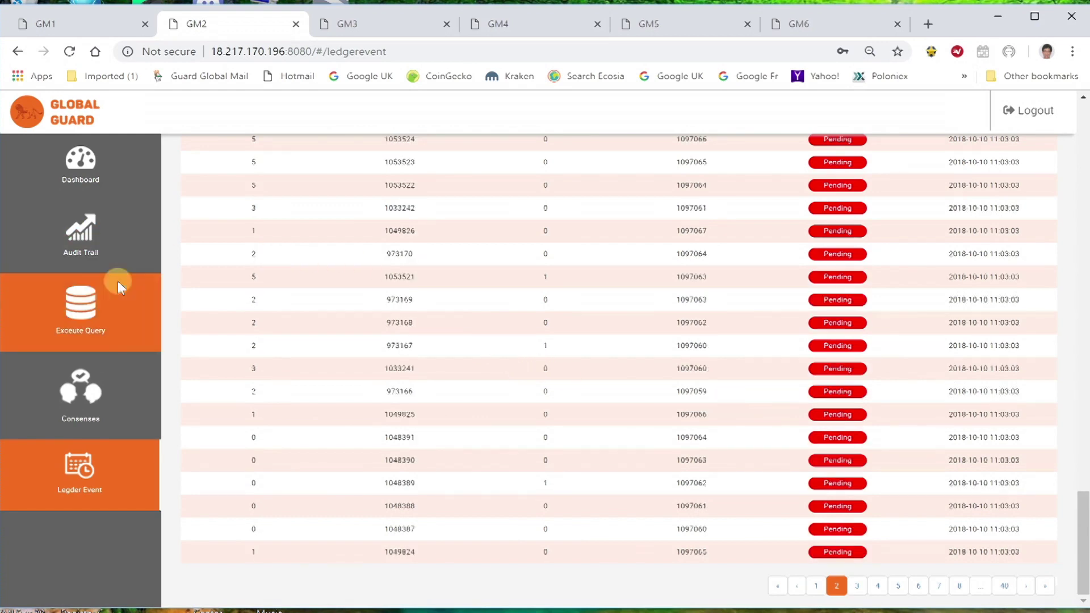
pyautogui.click(88, 311)
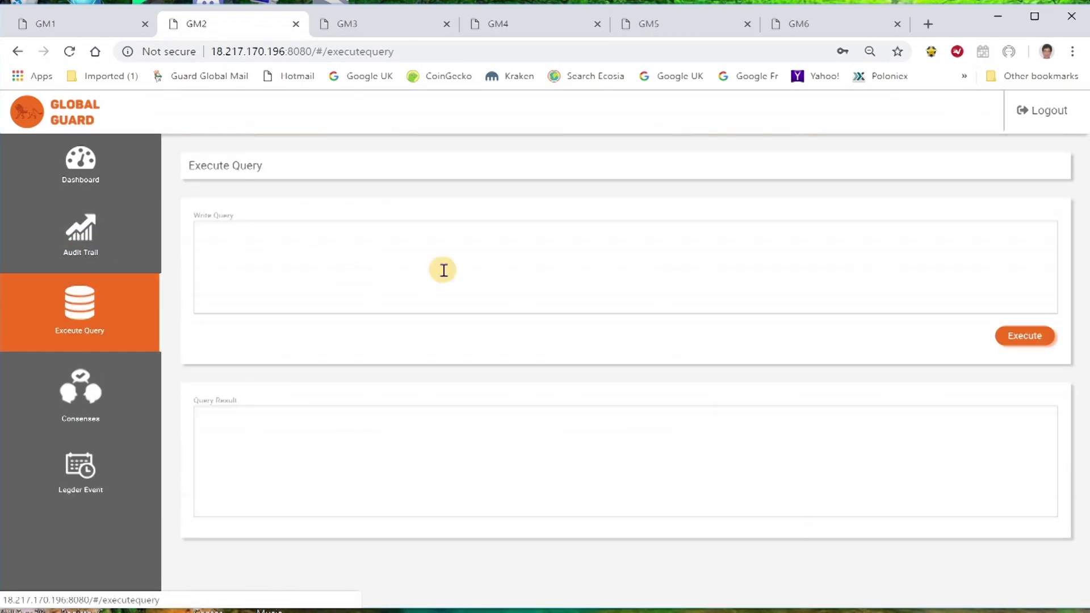
# Place the cursor in GM2's Write Query box to begin a query
pyautogui.click(509, 264)
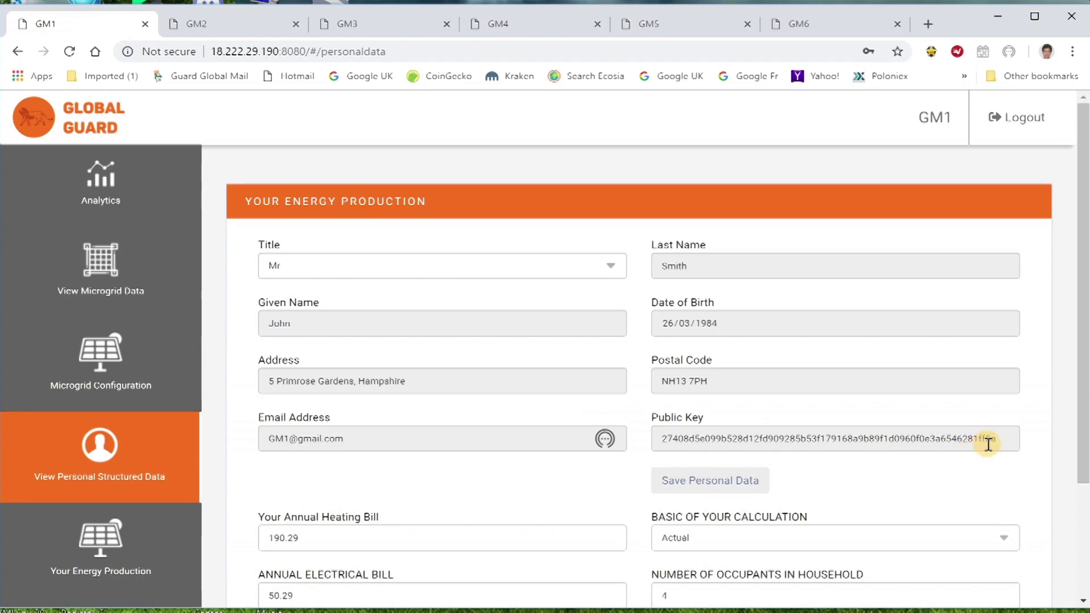
# Highlight GM1's public key, then open the Microgrid Configuration list
pyautogui.moveTo(995, 440); pyautogui.dragTo(644, 442)
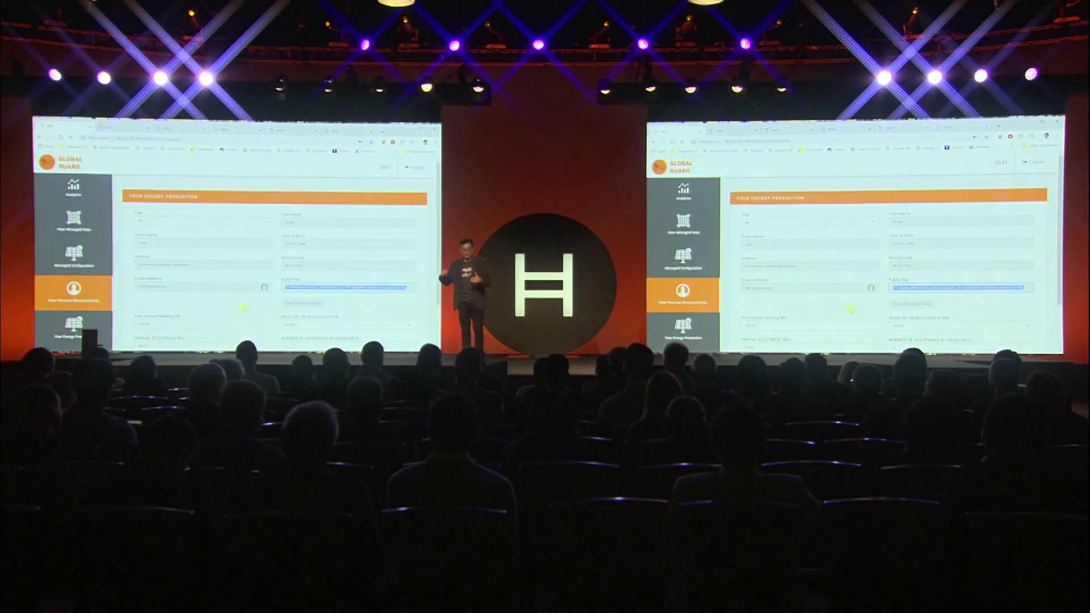
pyautogui.click(73, 257)
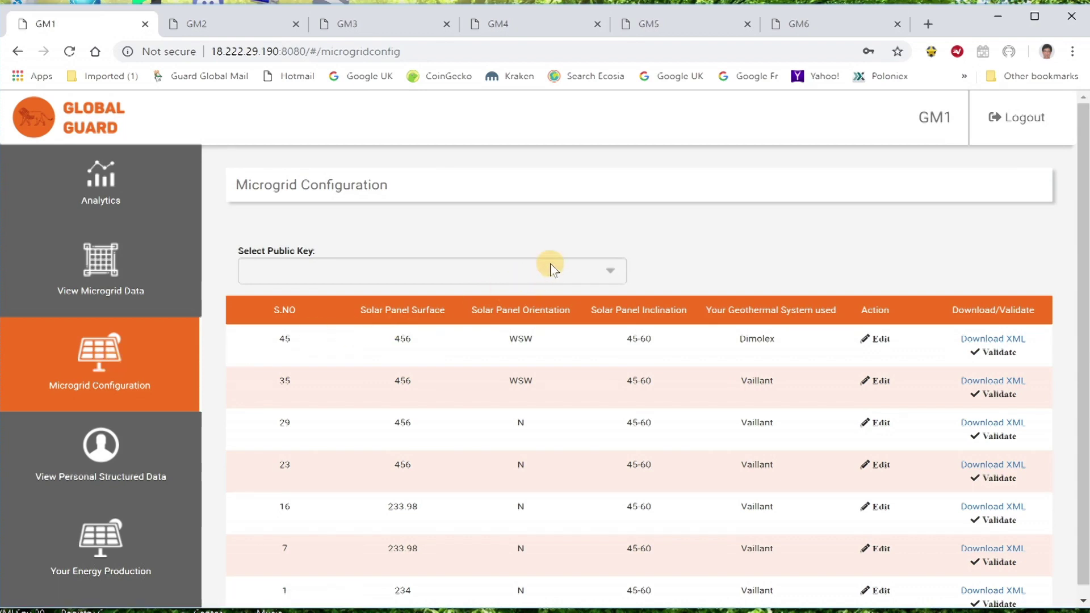
# Filter the configuration table by the second public key, return to the first, and open row 45 for editing
pyautogui.click(550, 265)
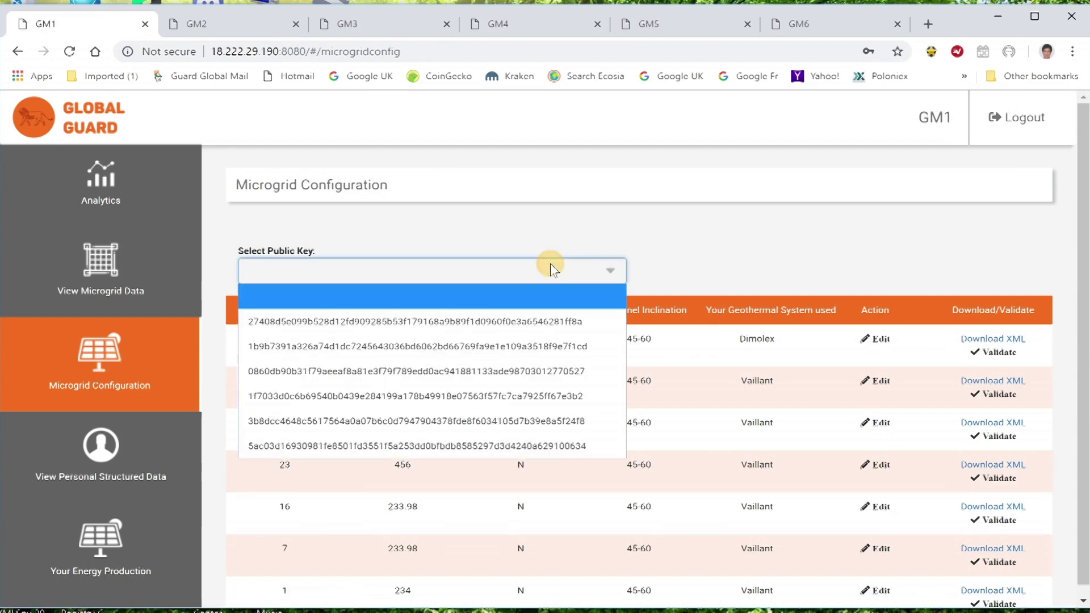
pyautogui.click(550, 346)
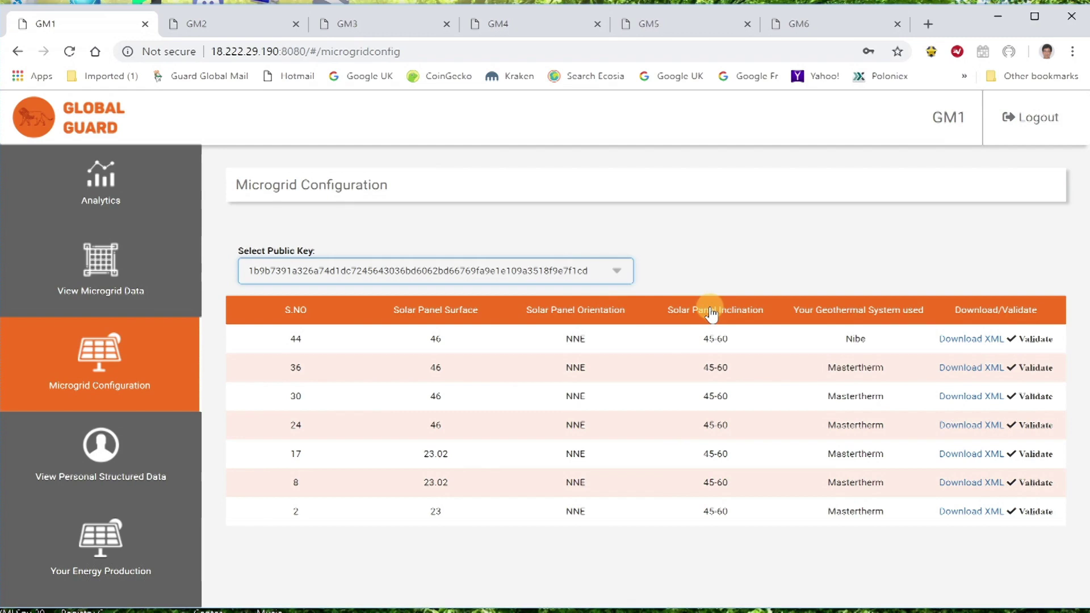
pyautogui.click(602, 270)
pyautogui.click(553, 295)
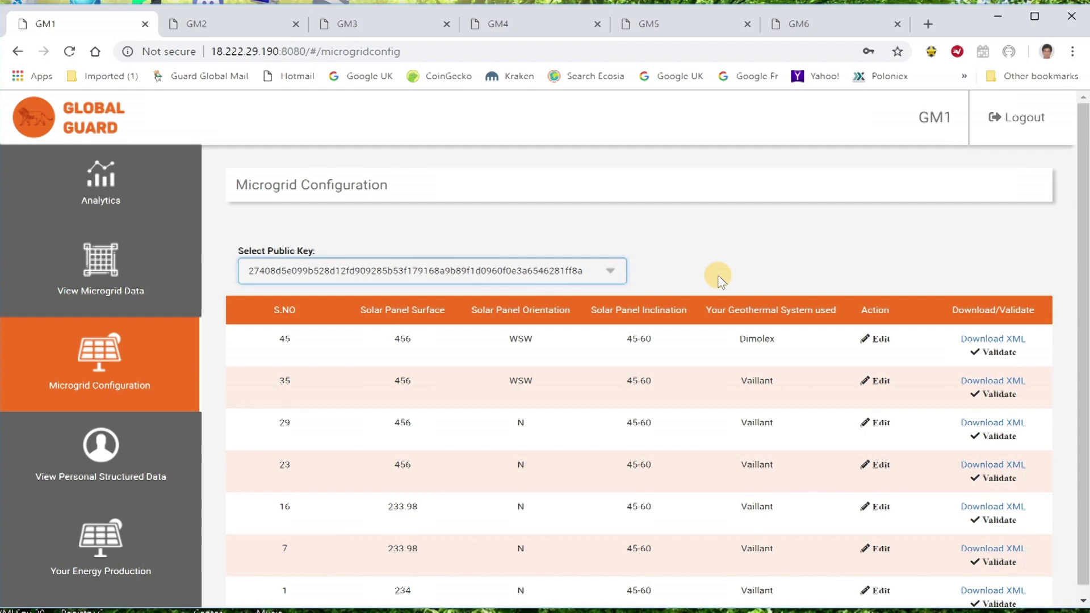
pyautogui.click(863, 341)
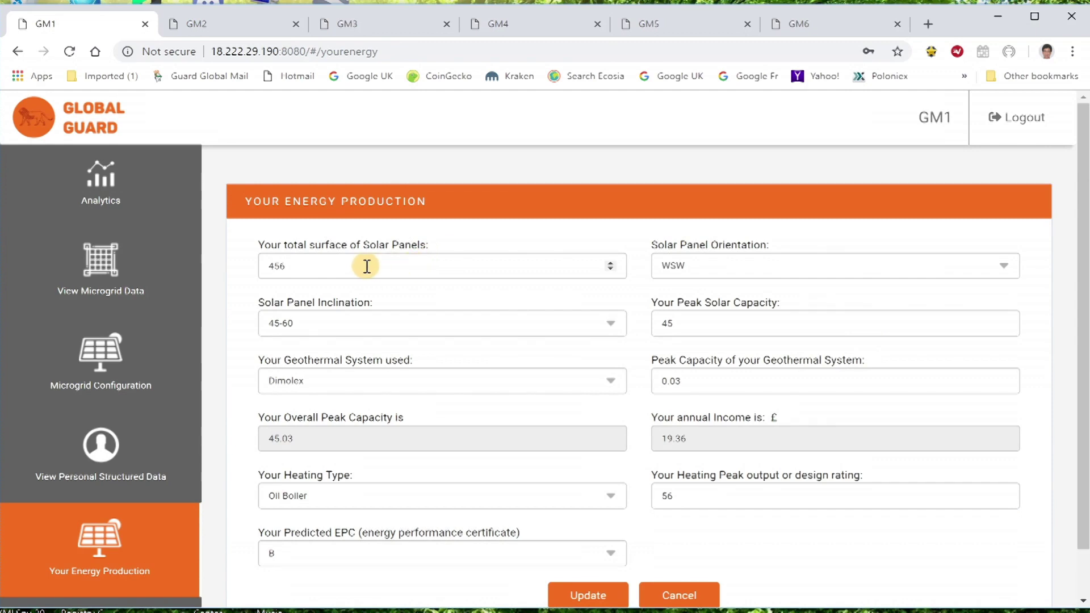
# Change row 45 to 500.23 panel surface, 60 peak solar capacity and Solar thermal heating, and save
pyautogui.moveTo(364, 265); pyautogui.dragTo(226, 266)
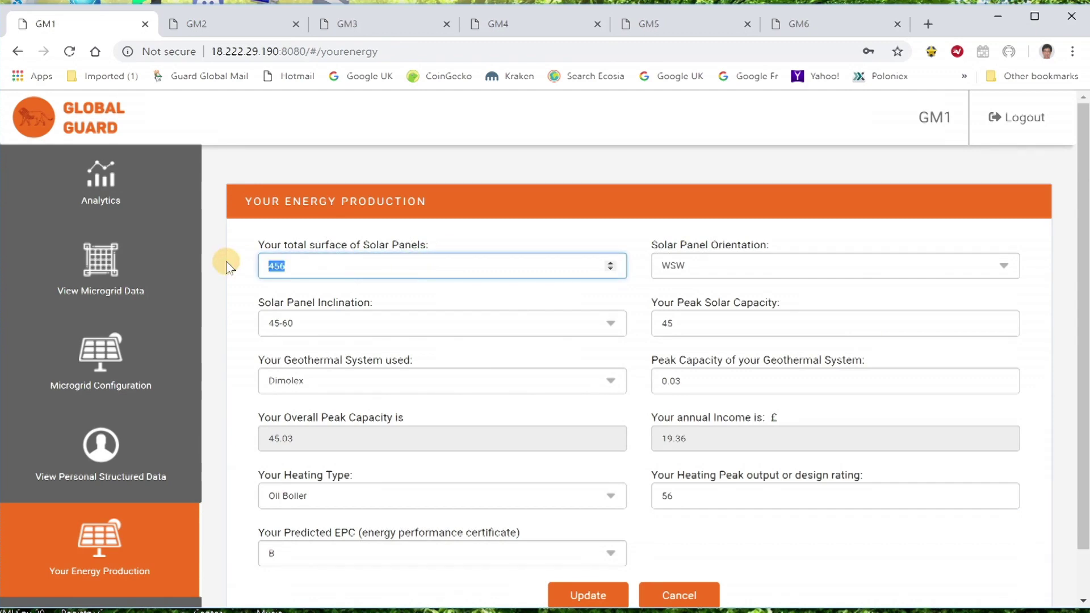
pyautogui.write('500.23')
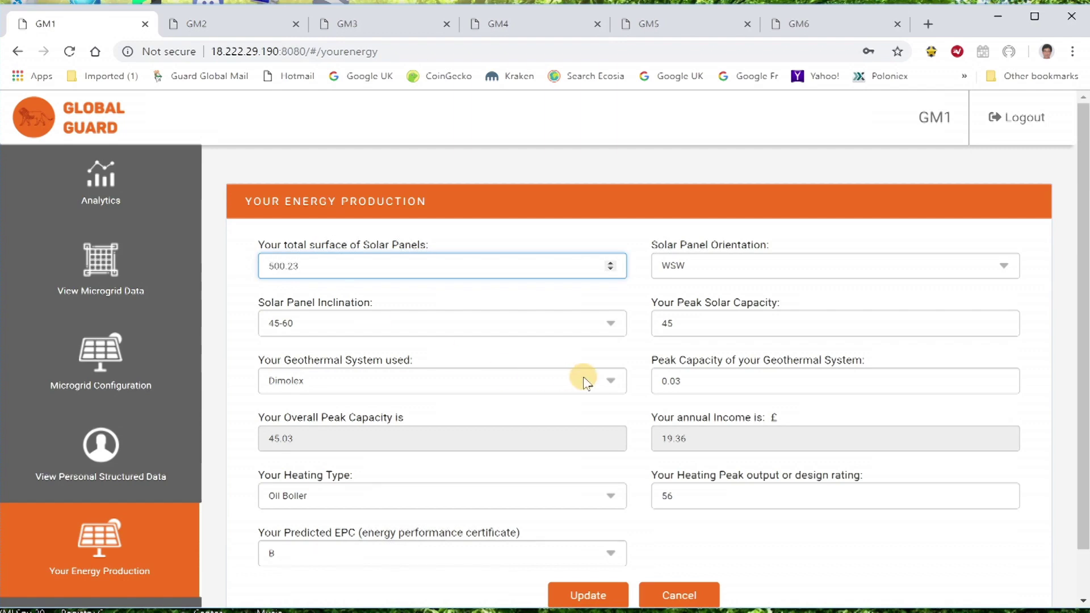
pyautogui.click(700, 326)
pyautogui.moveTo(700, 326); pyautogui.dragTo(653, 323)
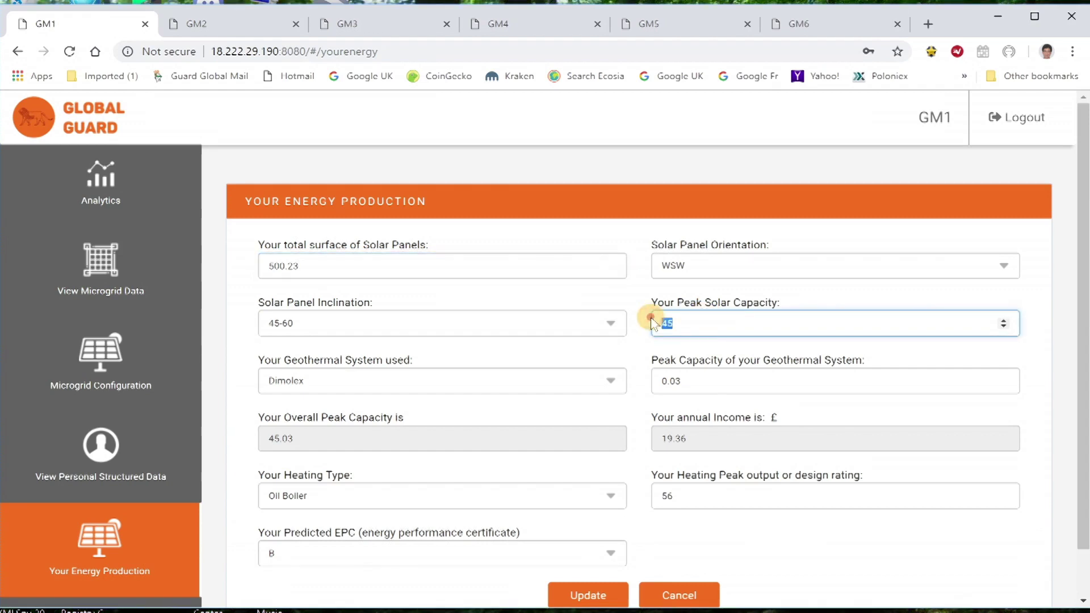
pyautogui.write('60')
pyautogui.click(536, 504)
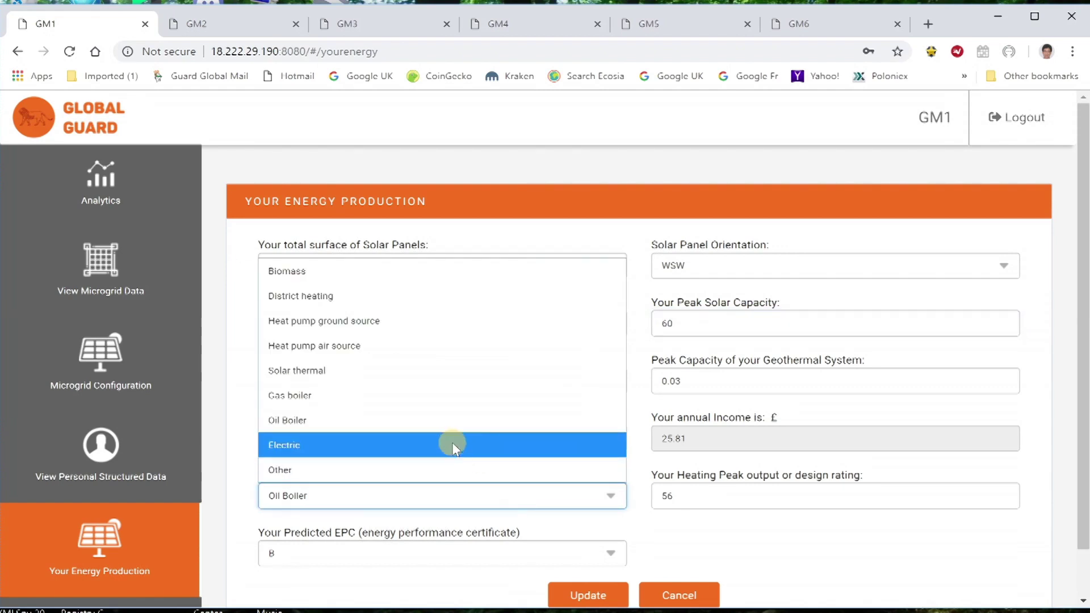
pyautogui.click(324, 372)
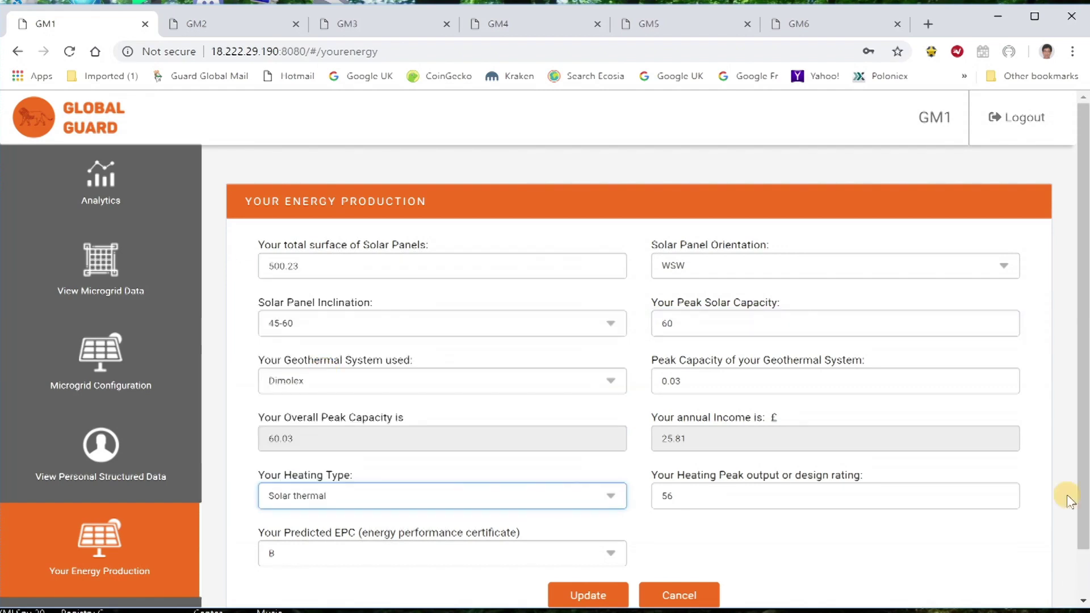
pyautogui.click(585, 596)
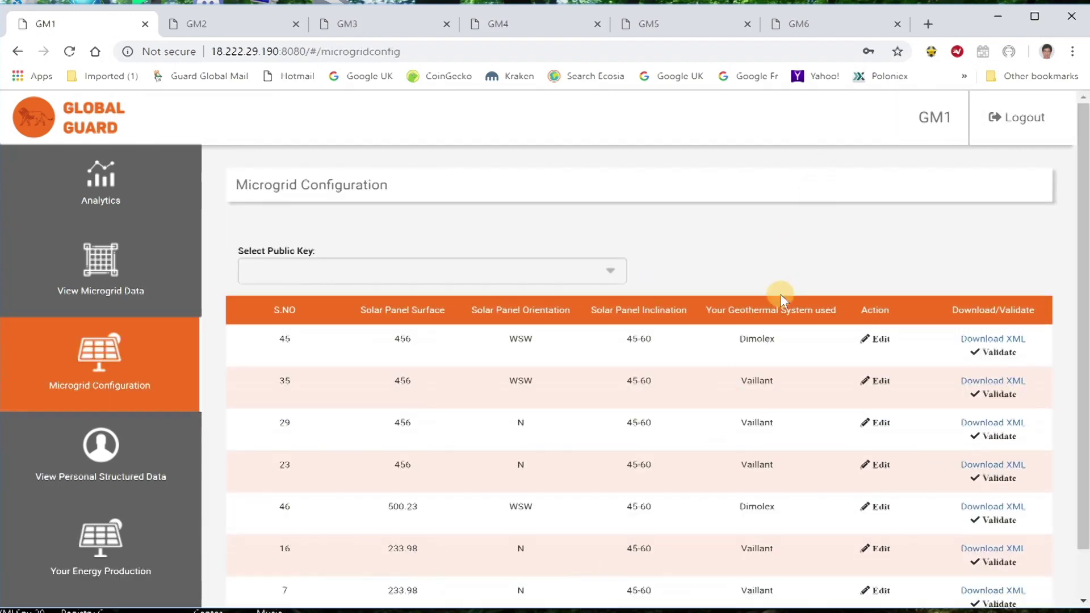
# Scroll to the new row 46 entry and open the downloaded XML export of the configuration
pyautogui.scroll(-1, 781, 294)
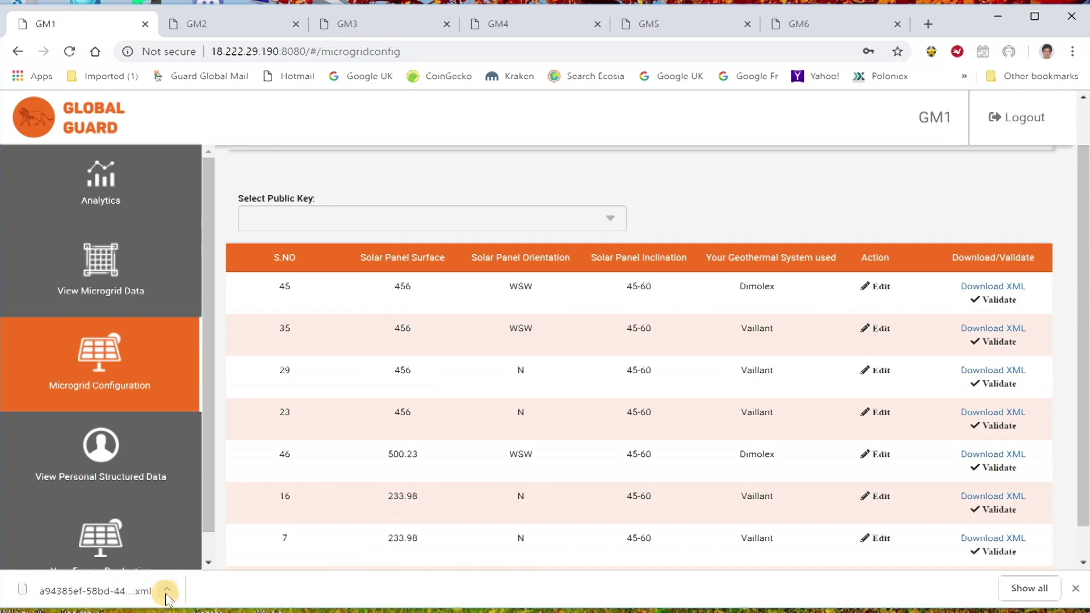
pyautogui.click(166, 597)
# Open the downloaded solar panel XML export in WordPad
pyautogui.click(198, 491)
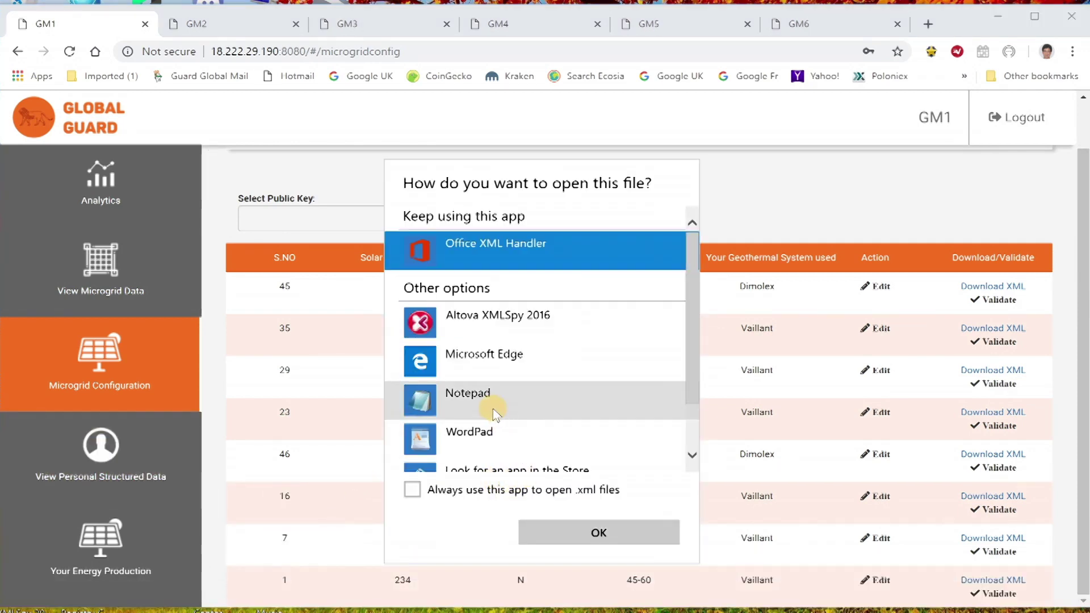
pyautogui.click(485, 432)
pyautogui.click(573, 533)
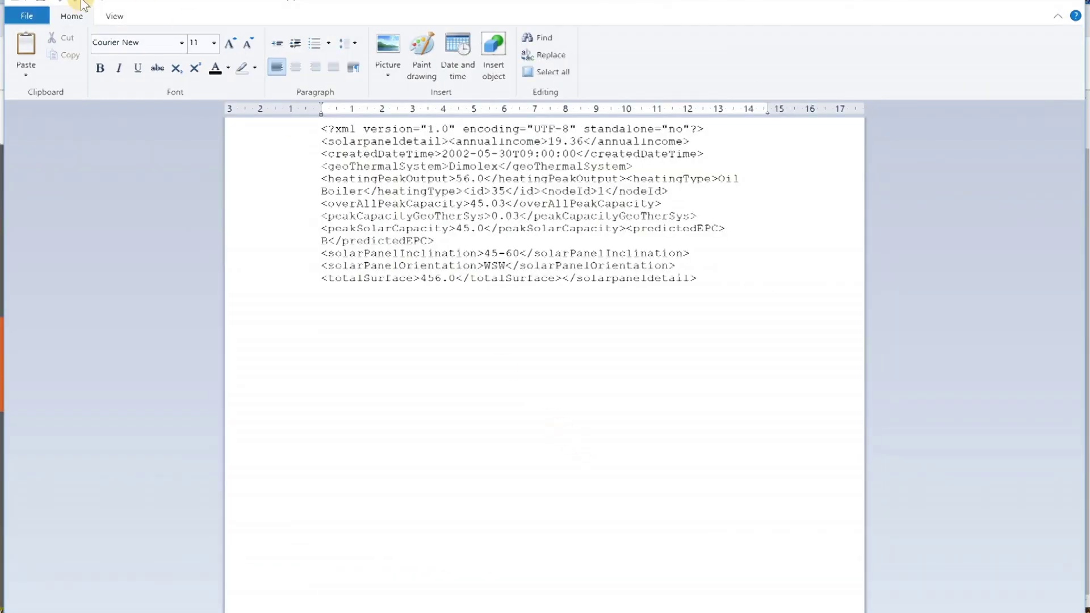
# Zoom the WordPad view in three levels to enlarge the XML text
pyautogui.click(110, 20)
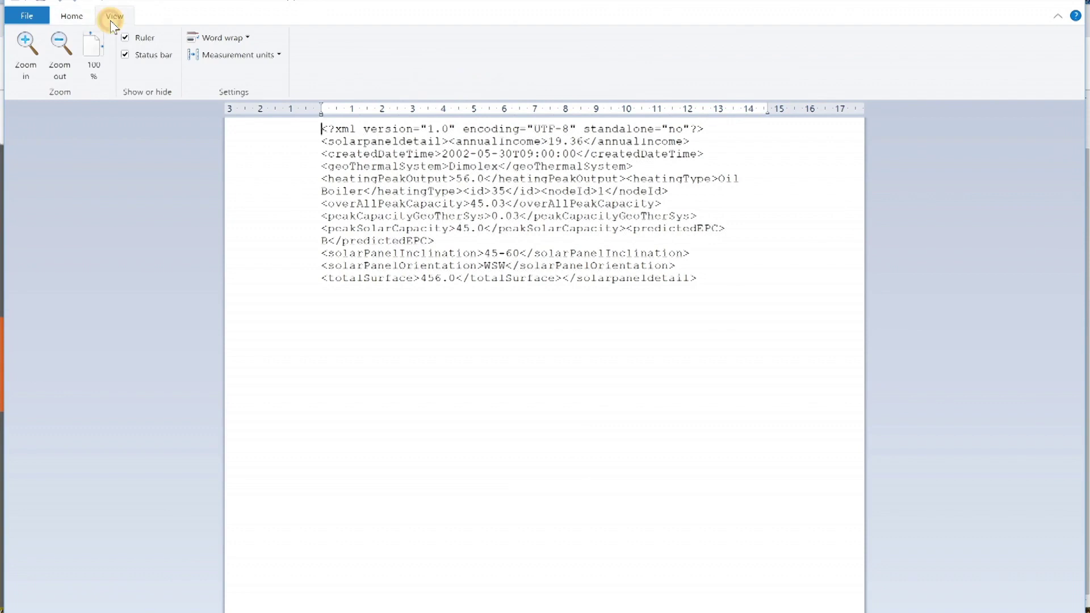
pyautogui.click(29, 41)
pyautogui.click(29, 41)
pyautogui.click(29, 41)
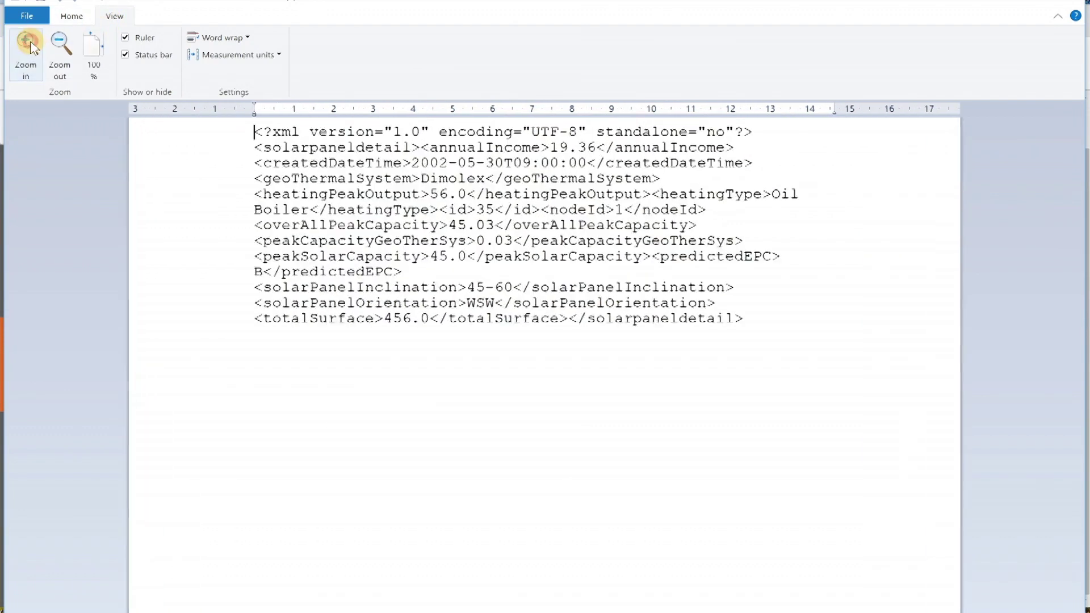
# Highlight the heatingPeakOutput value 56.0 and the createdDateTime value, then close WordPad
pyautogui.click(250, 134)
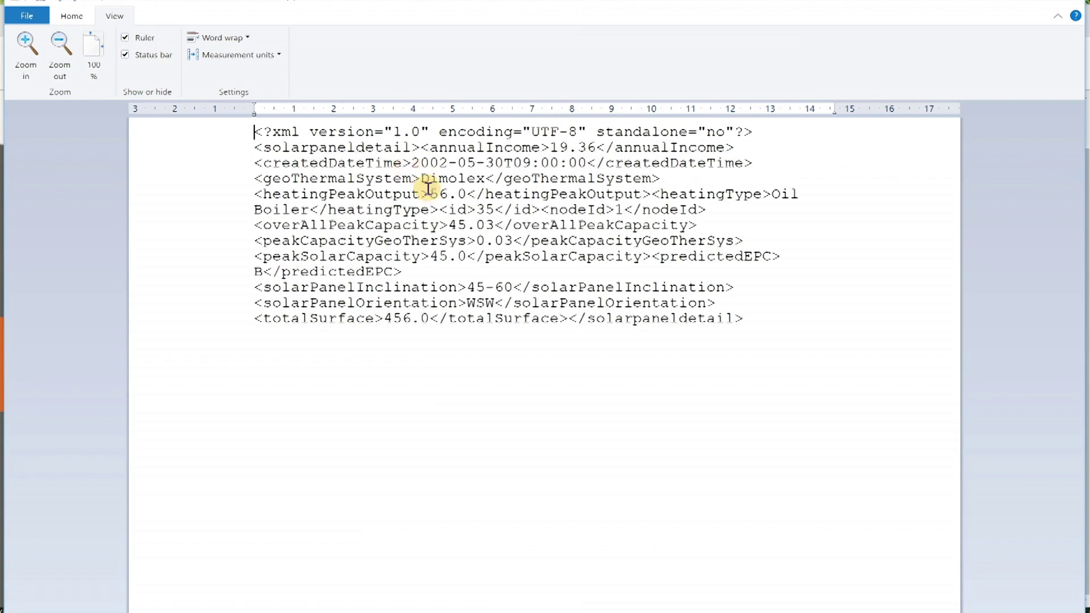
pyautogui.moveTo(431, 195); pyautogui.dragTo(462, 195)
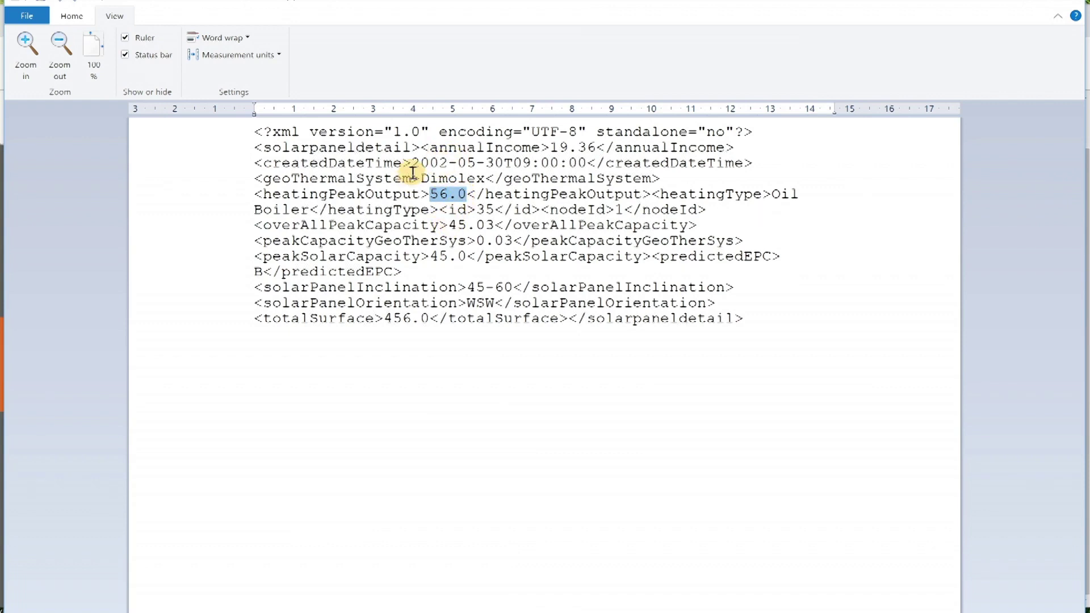
pyautogui.moveTo(411, 164); pyautogui.dragTo(576, 166)
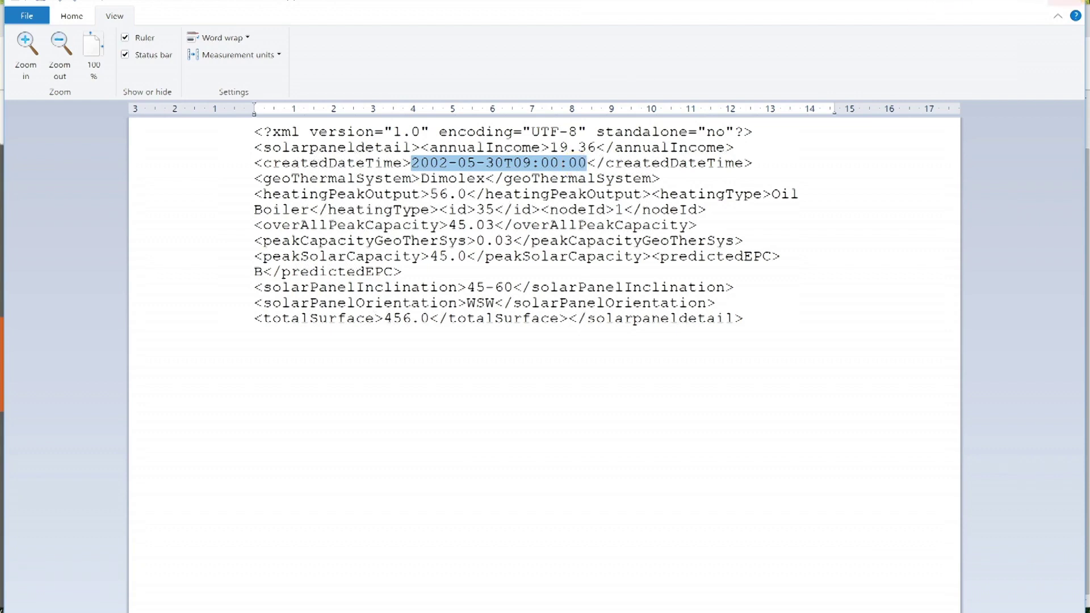
pyautogui.click(1075, 4)
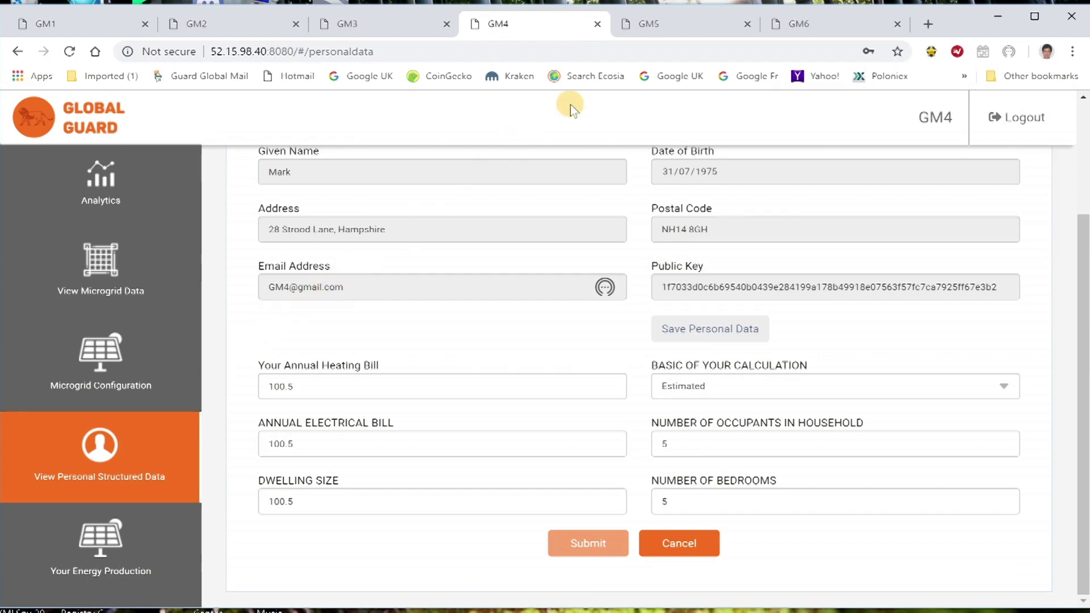
# Change GM4's annual heating bill from 100.5 to 90.28
pyautogui.click(680, 22)
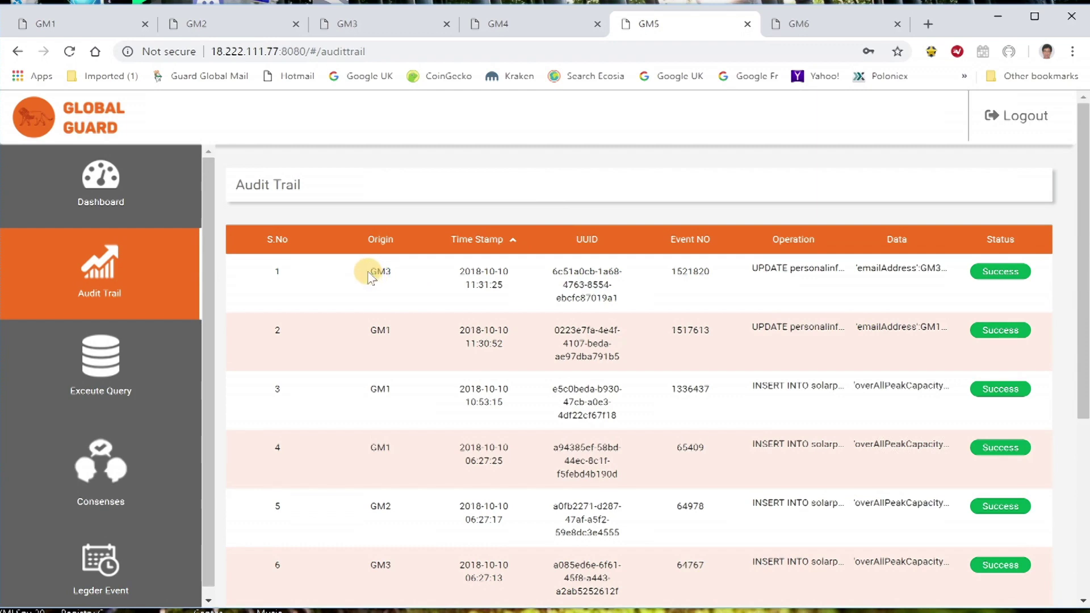
pyautogui.click(498, 24)
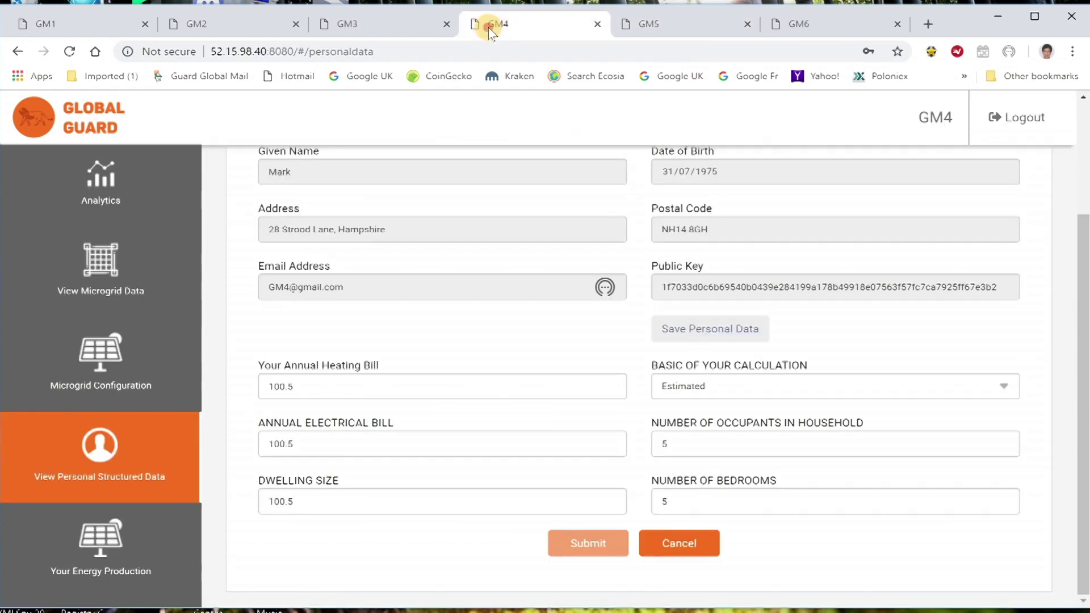
pyautogui.moveTo(309, 385); pyautogui.dragTo(232, 391)
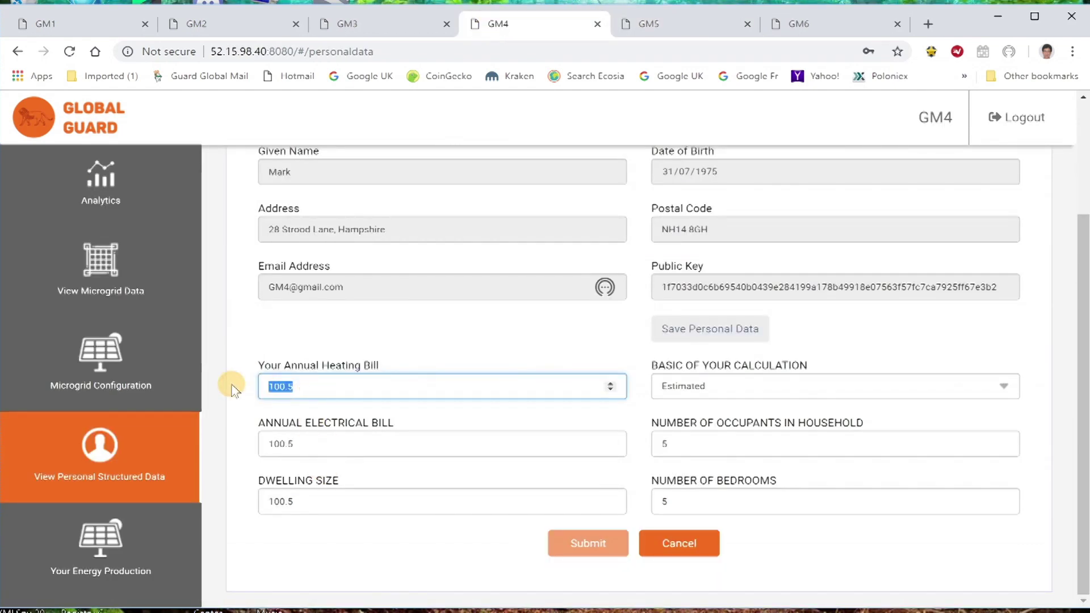
pyautogui.write('90.28')
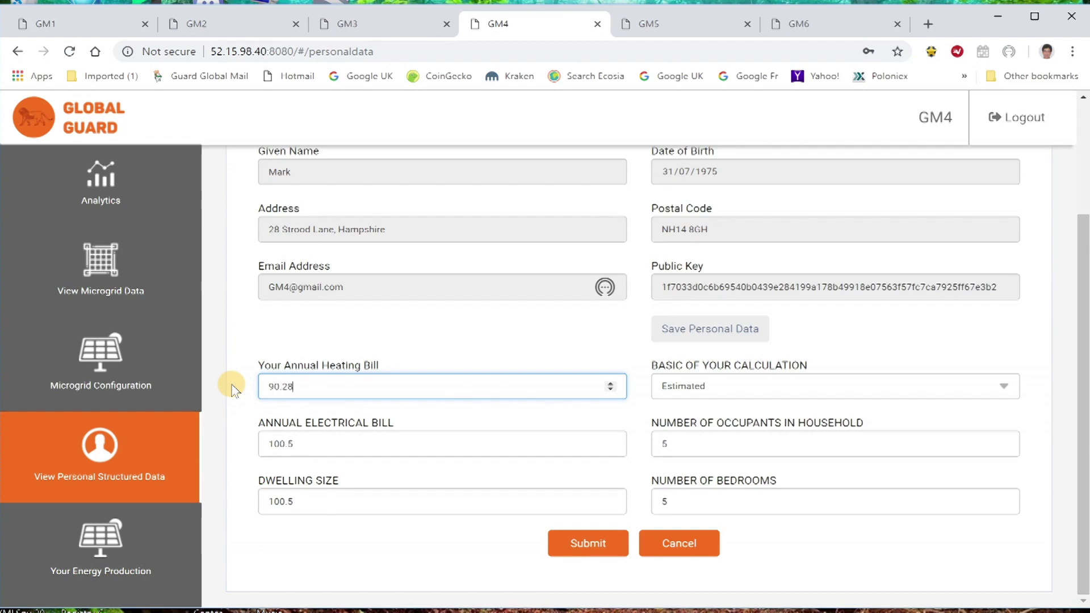
# Set GM4's occupants to 6 and bedrooms to 6, then submit the form
pyautogui.doubleClick(703, 442)
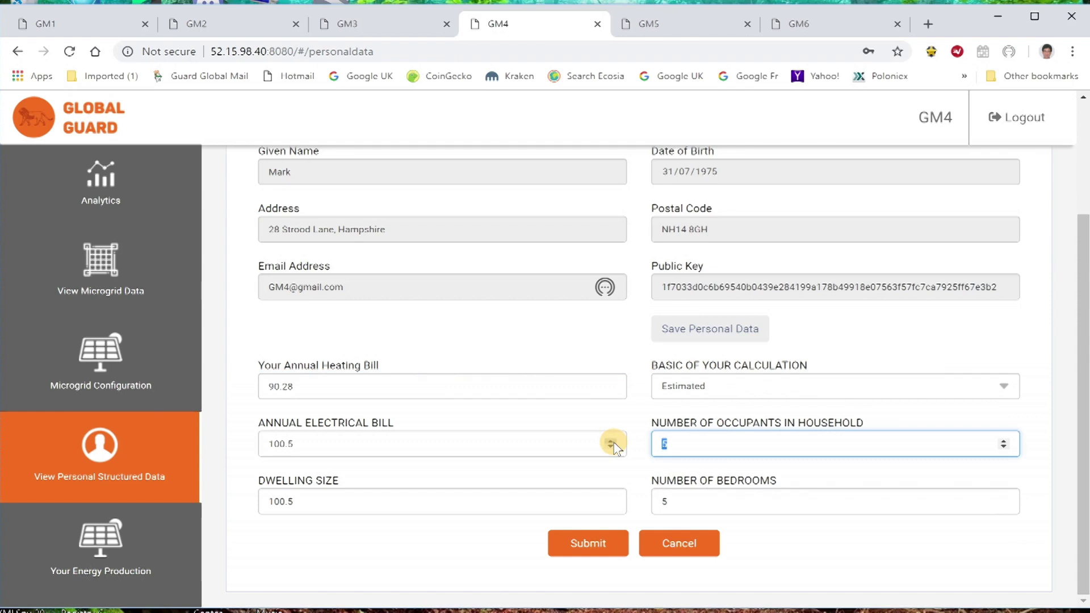
pyautogui.write('6')
pyautogui.doubleClick(733, 498)
pyautogui.write('6')
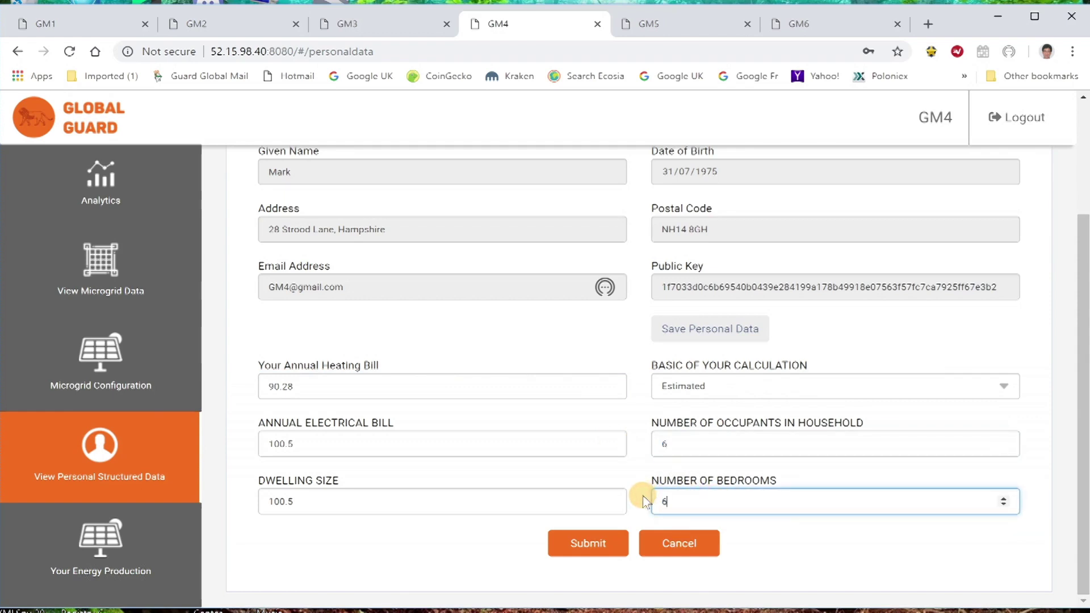
pyautogui.click(598, 542)
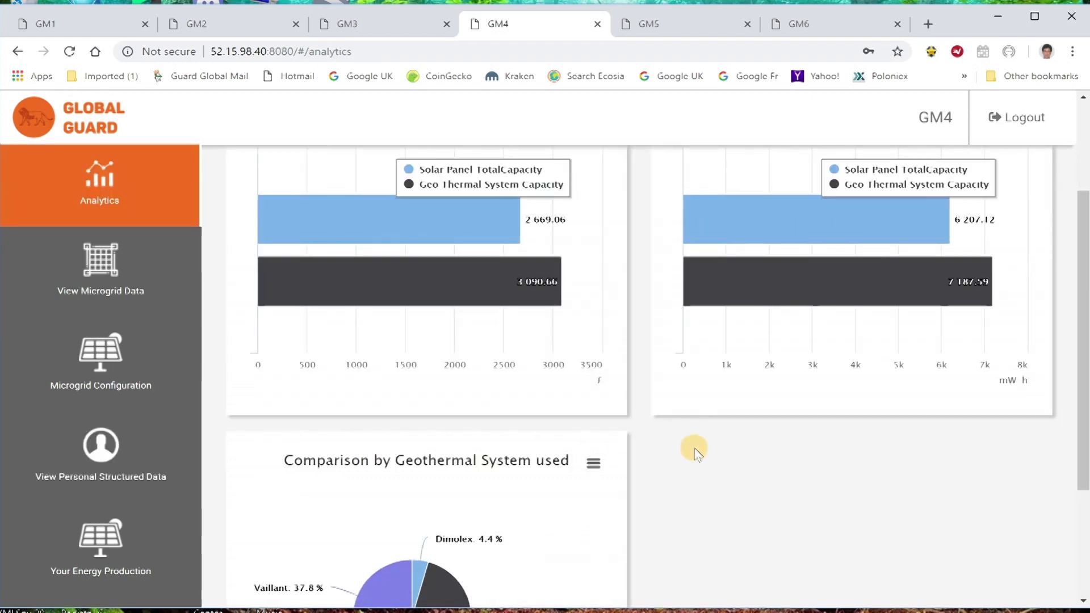
# Review GM4's Analytics, then check GM4's personal-info update atop GM5's audit trail
pyautogui.scroll(-3, 713, 453)
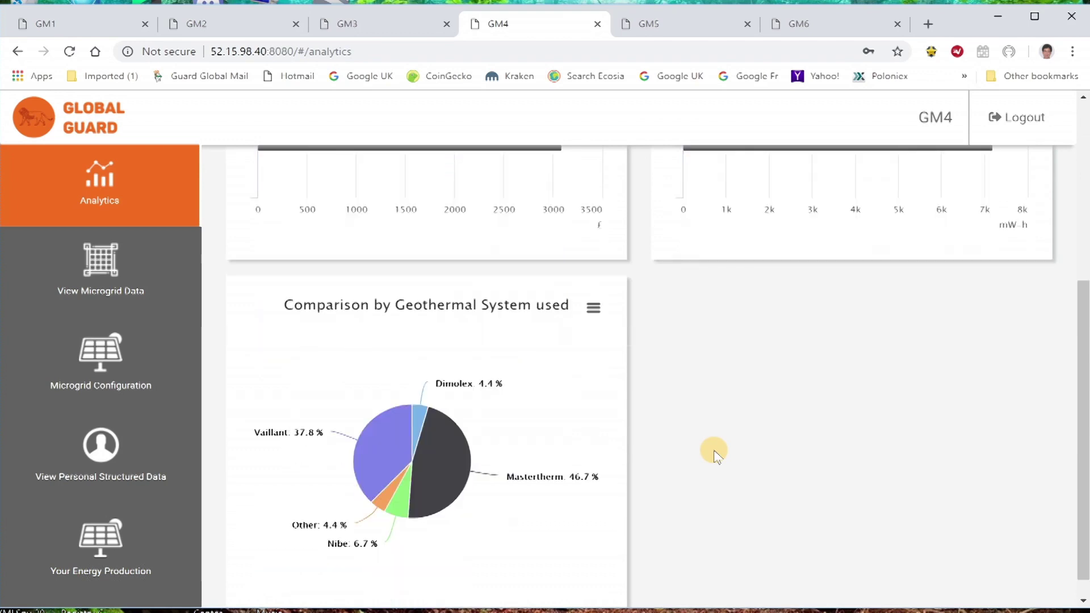
pyautogui.scroll(4, 714, 451)
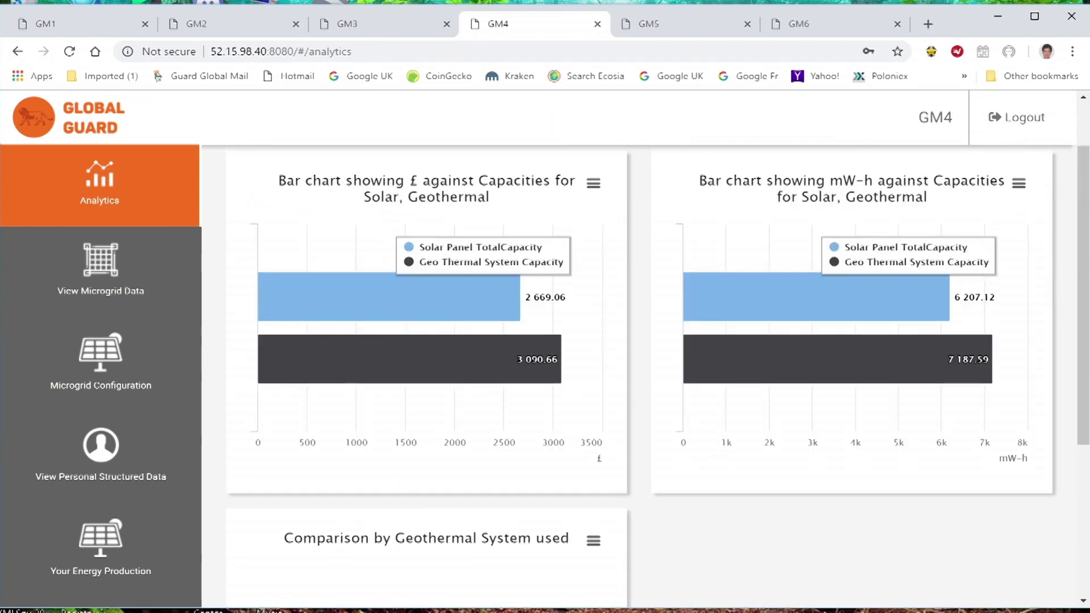
pyautogui.click(647, 27)
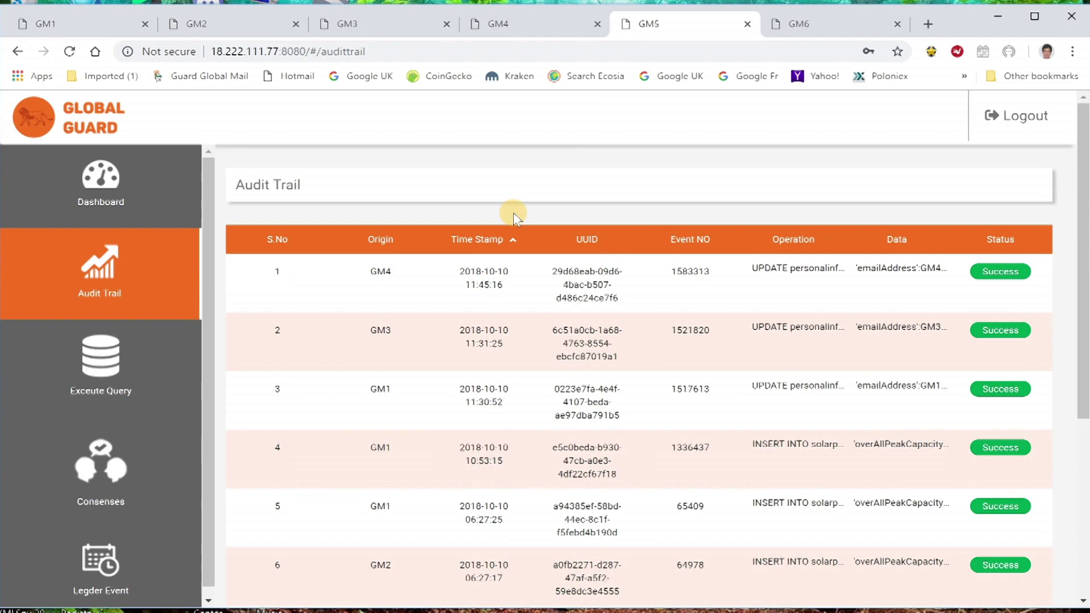
pyautogui.doubleClick(374, 272)
pyautogui.click(778, 282)
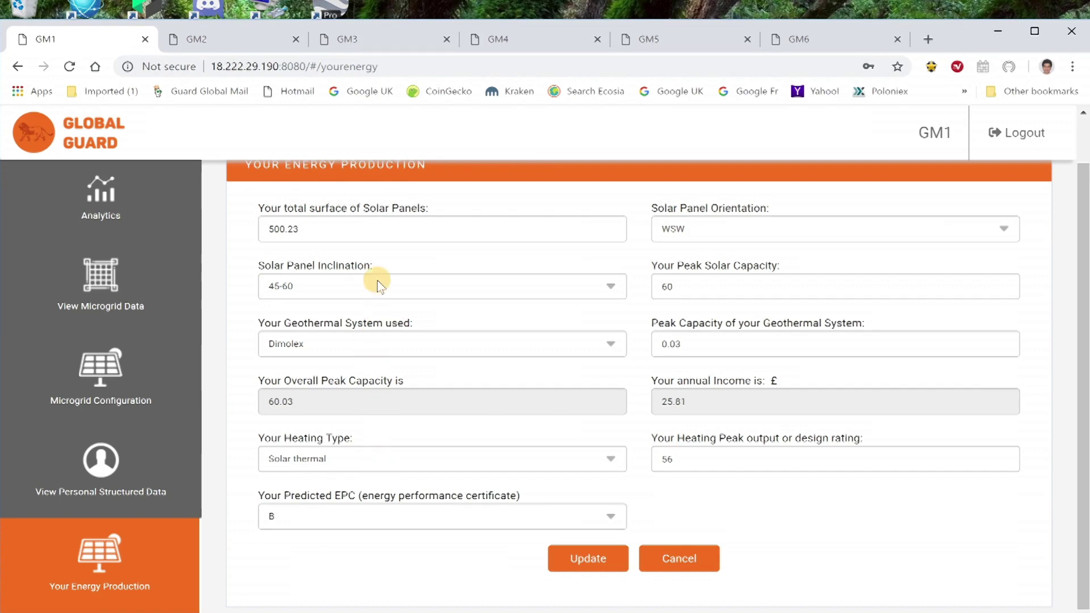
# Set GM1's solar surface to 550.28, inclination to 30-45 and geothermal system to Vaillant
pyautogui.moveTo(341, 230); pyautogui.dragTo(241, 223)
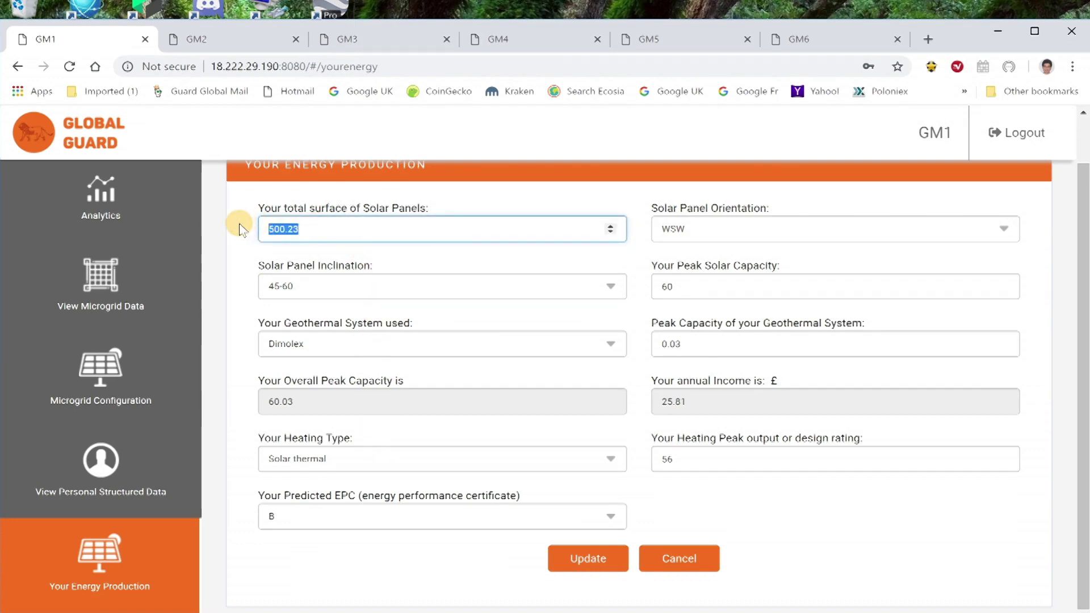
pyautogui.write('550.28')
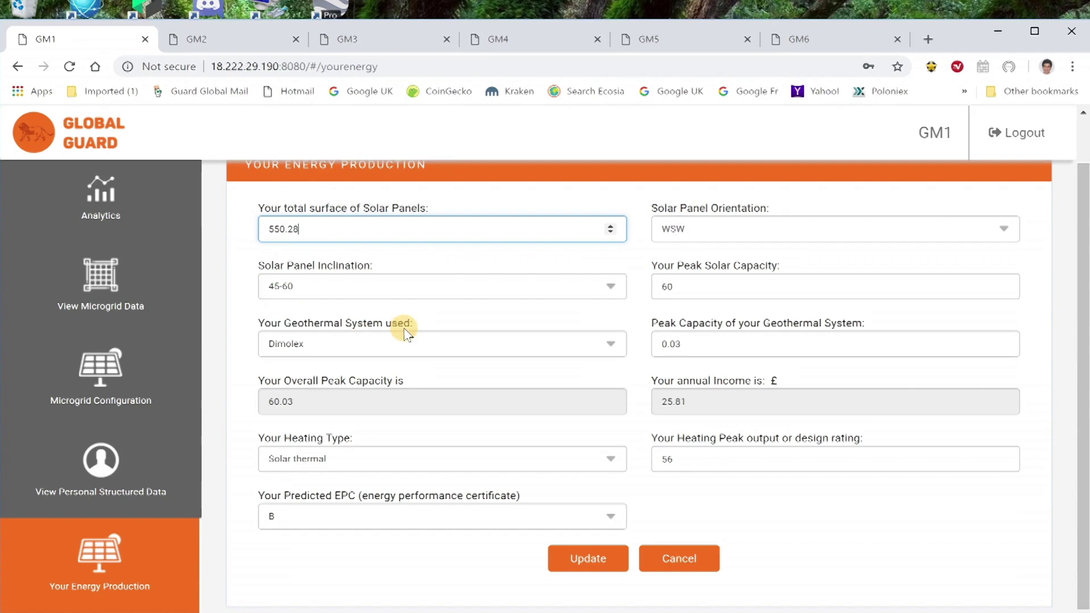
pyautogui.click(411, 283)
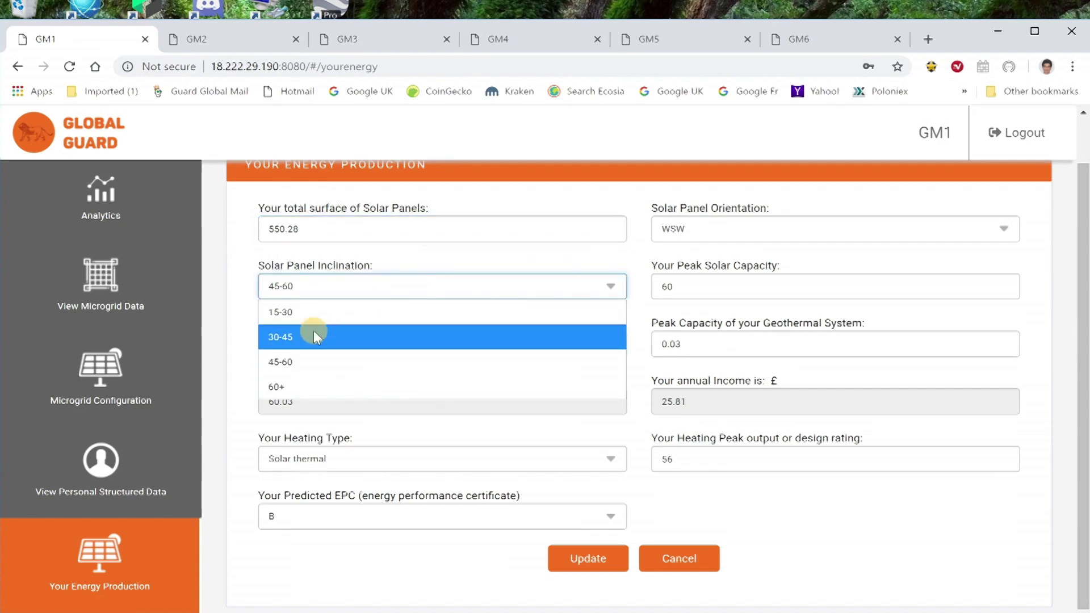
pyautogui.click(316, 334)
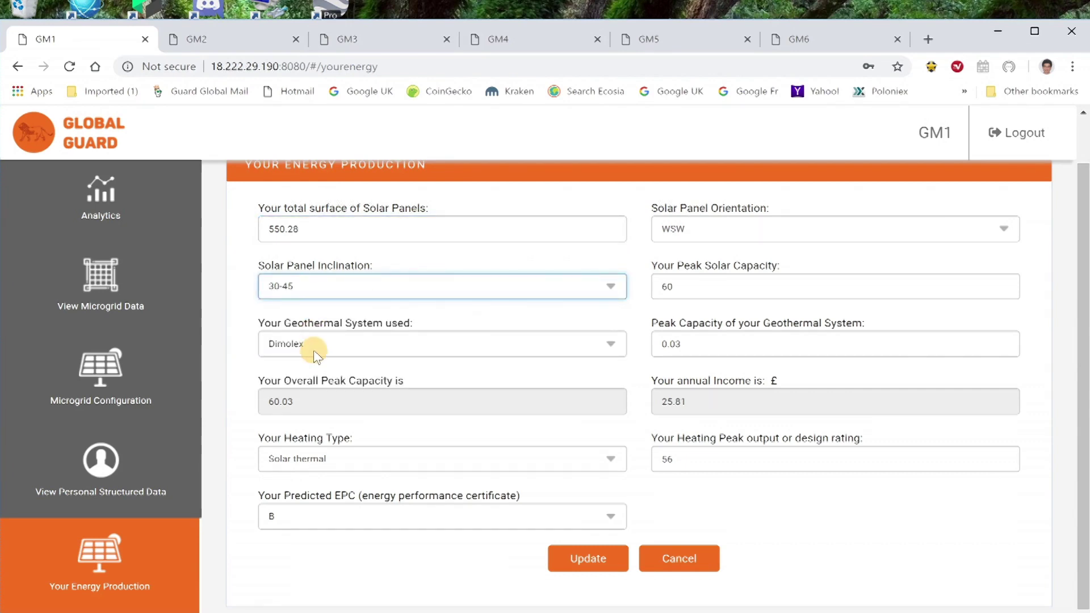
pyautogui.click(314, 353)
pyautogui.click(312, 394)
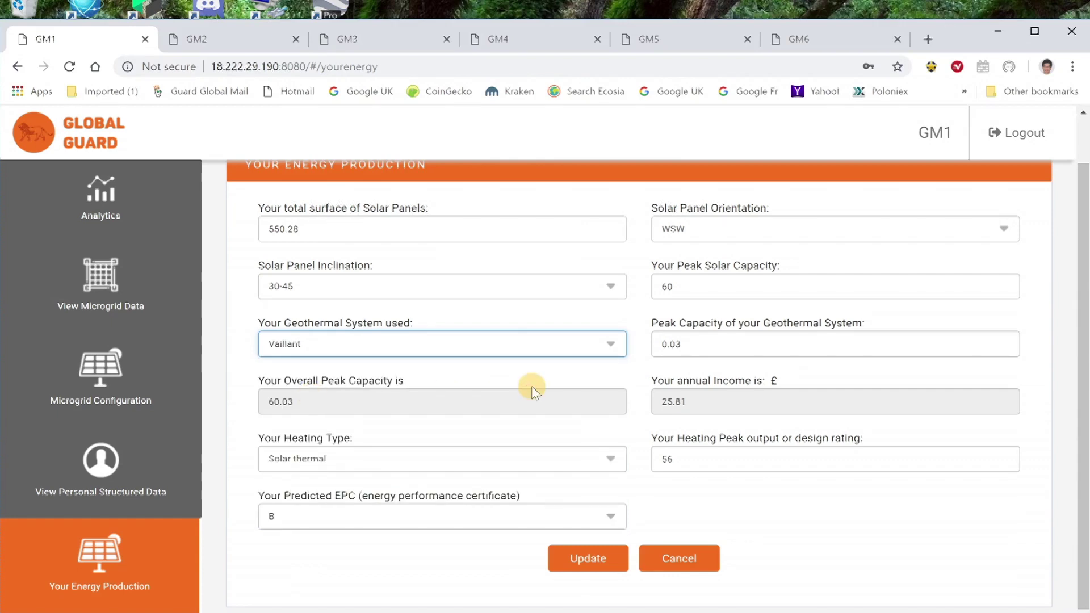
# Change the heating peak output from 56 to 65 and save the energy record
pyautogui.click(701, 458)
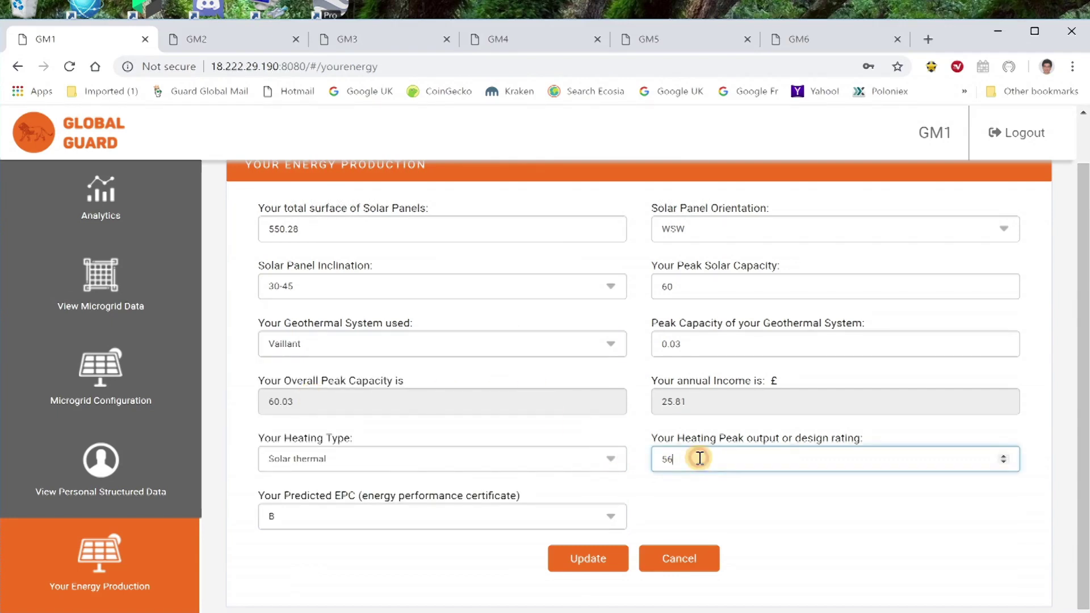
pyautogui.doubleClick(700, 457)
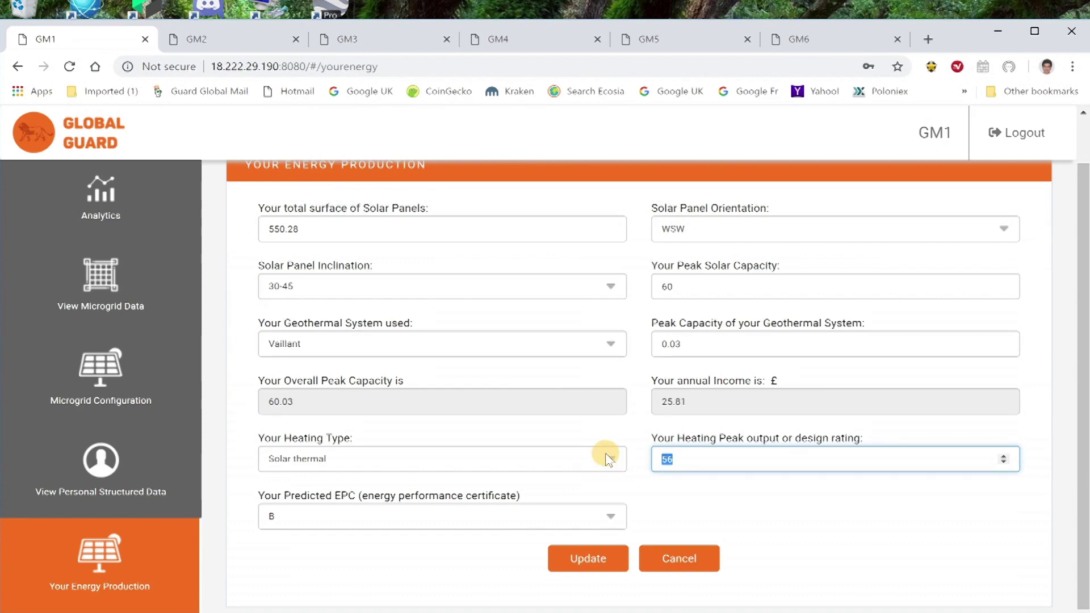
pyautogui.write('65')
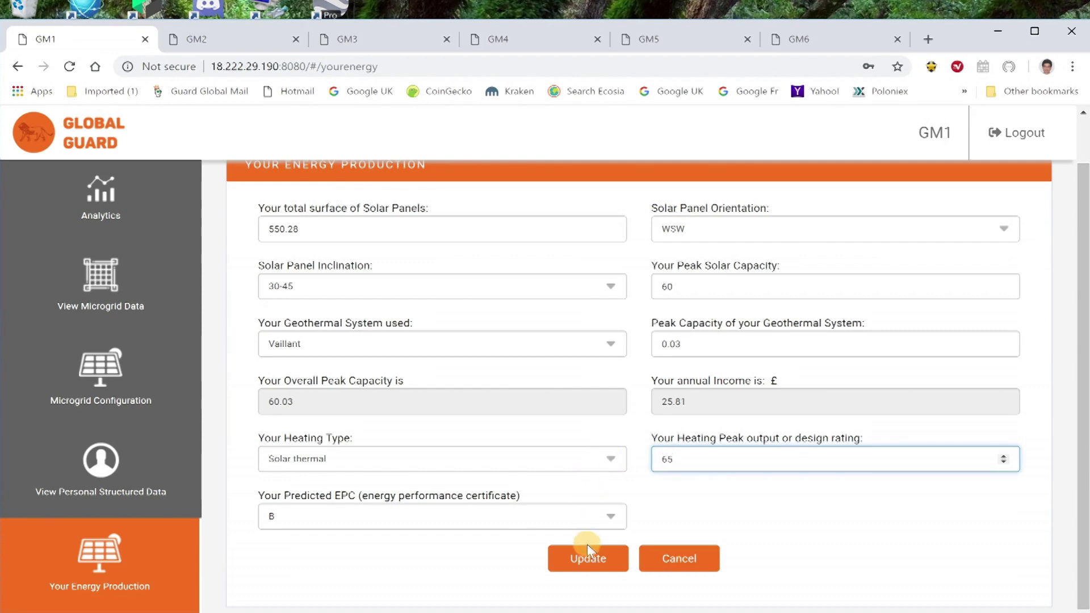
pyautogui.click(581, 560)
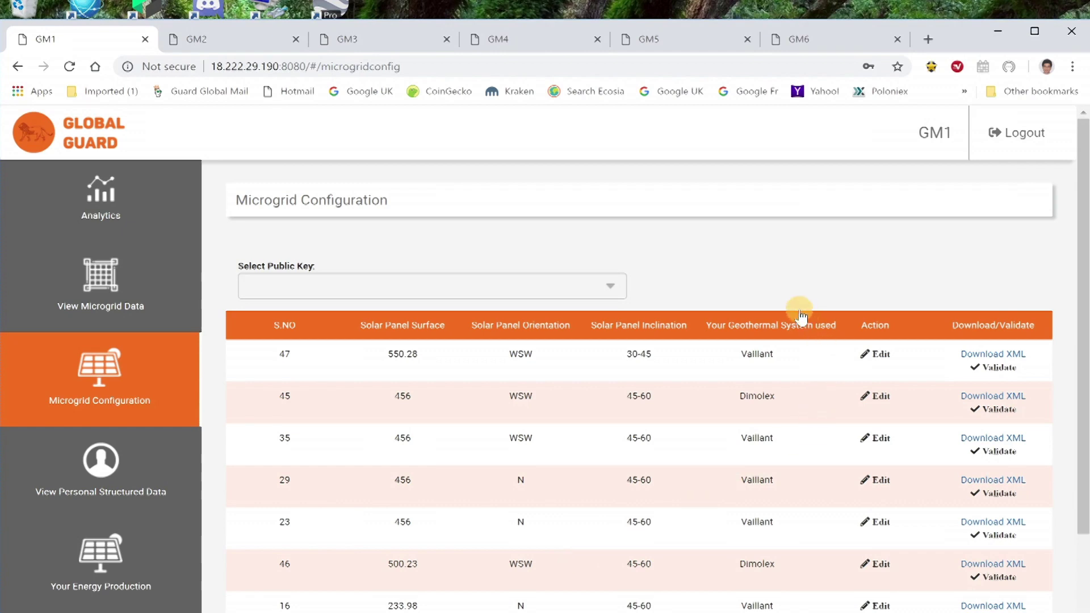
# View GM1's 550.28-surface transaction in GM5's Consenses gossip protocol log
pyautogui.click(661, 39)
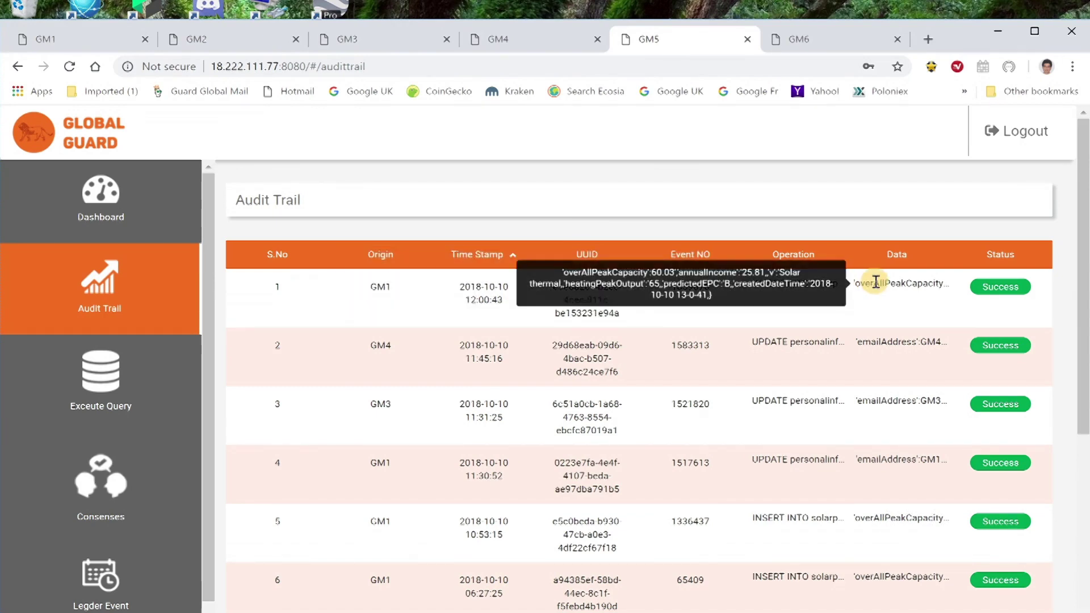
pyautogui.click(59, 500)
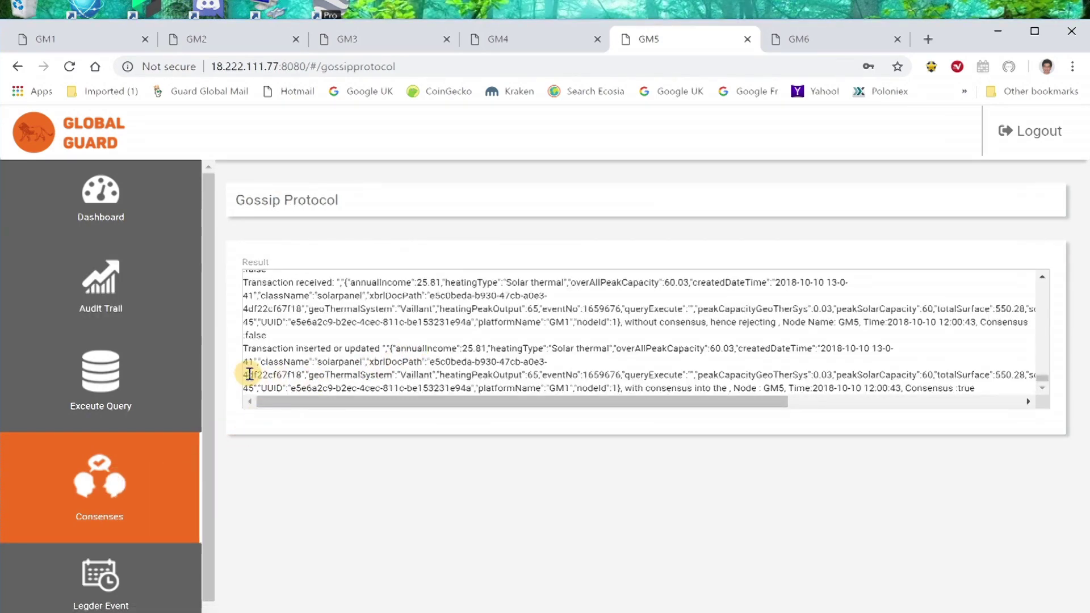
# Highlight the last two consensus log entries and go to GM5's Ledger Event page
pyautogui.moveTo(244, 373); pyautogui.dragTo(1000, 403)
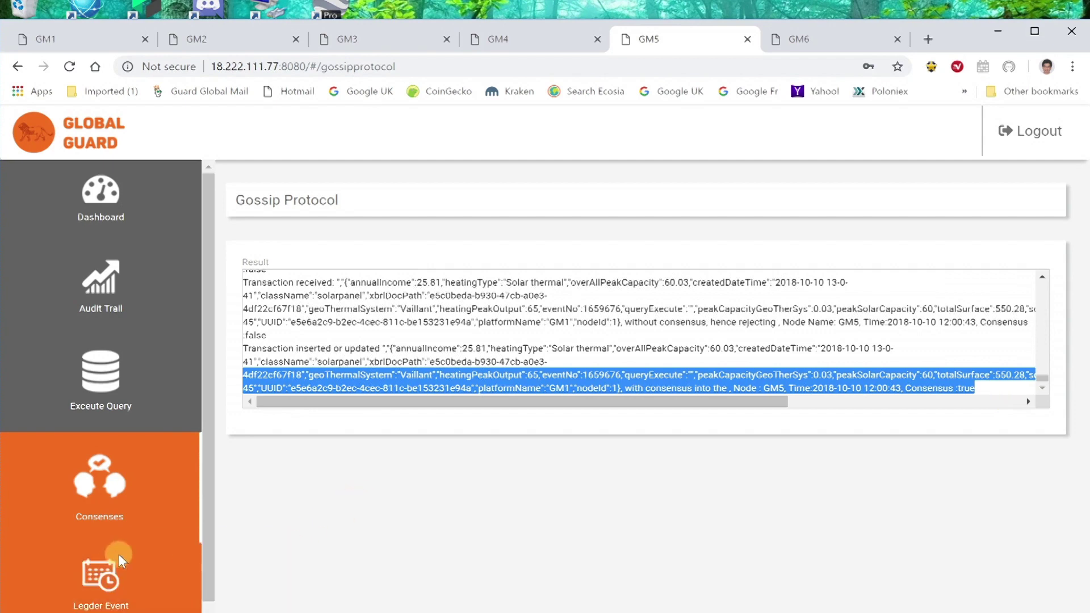
pyautogui.click(102, 579)
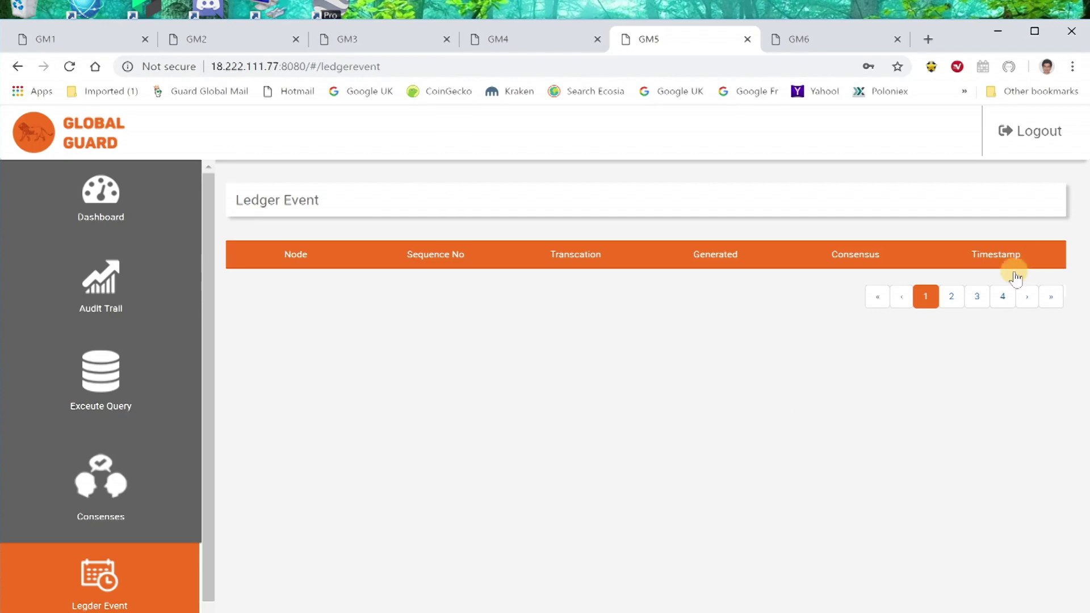
# Browse page 2 of GM5's ledger events, scrolling through the list
pyautogui.click(950, 298)
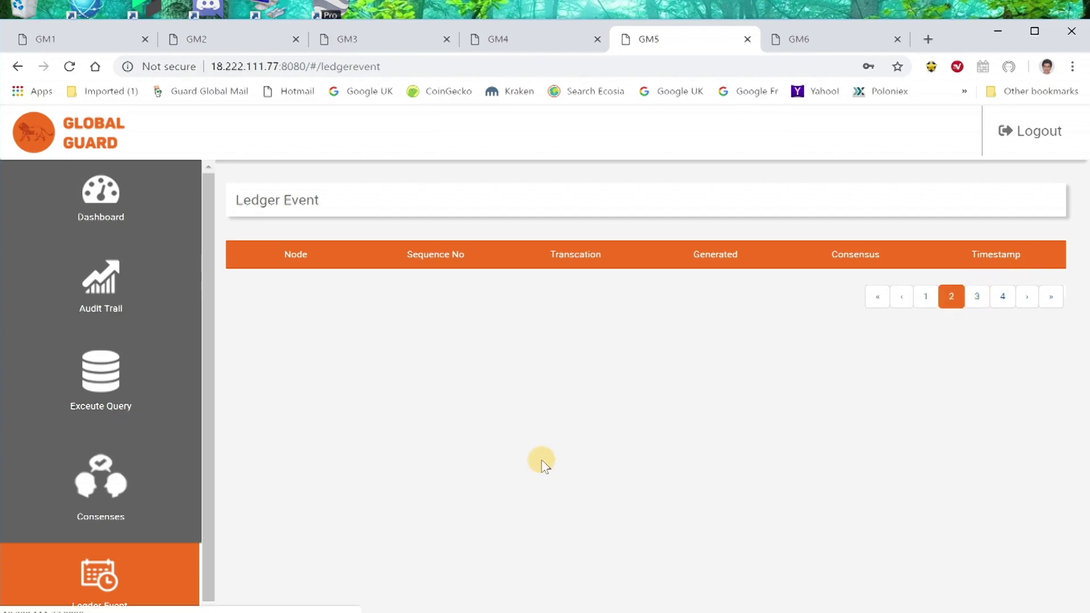
pyautogui.scroll(-12, 547, 418)
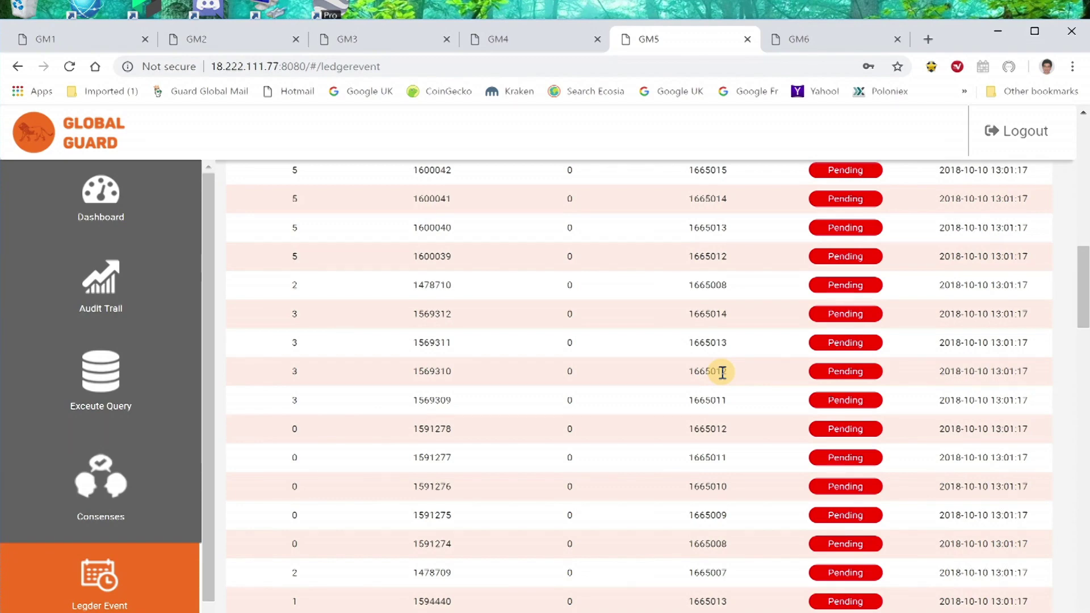
pyautogui.scroll(-1, 722, 372)
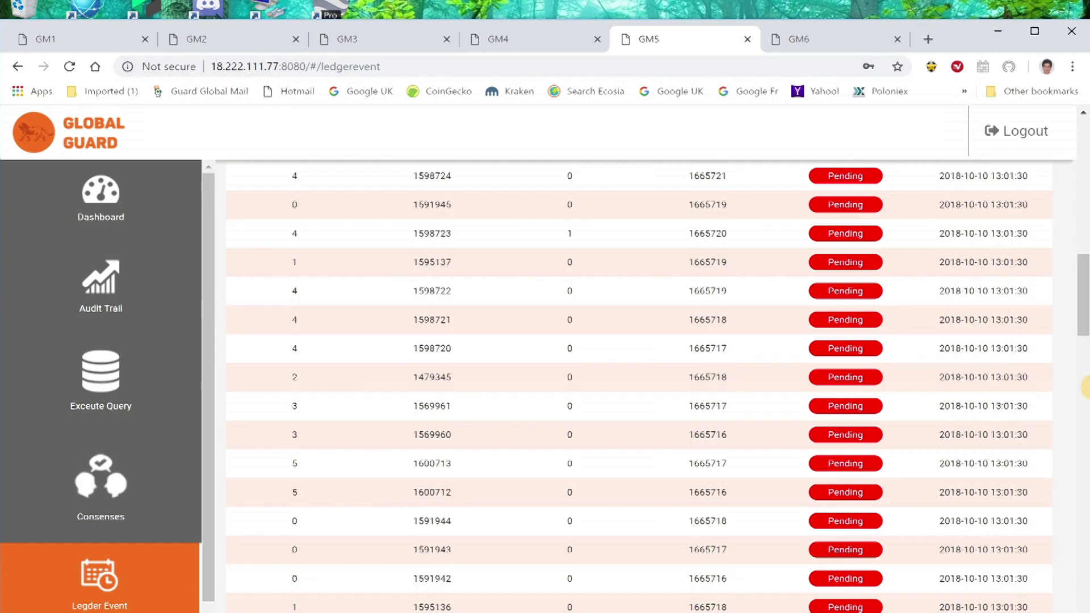
pyautogui.moveTo(1084, 307); pyautogui.dragTo(1084, 562)
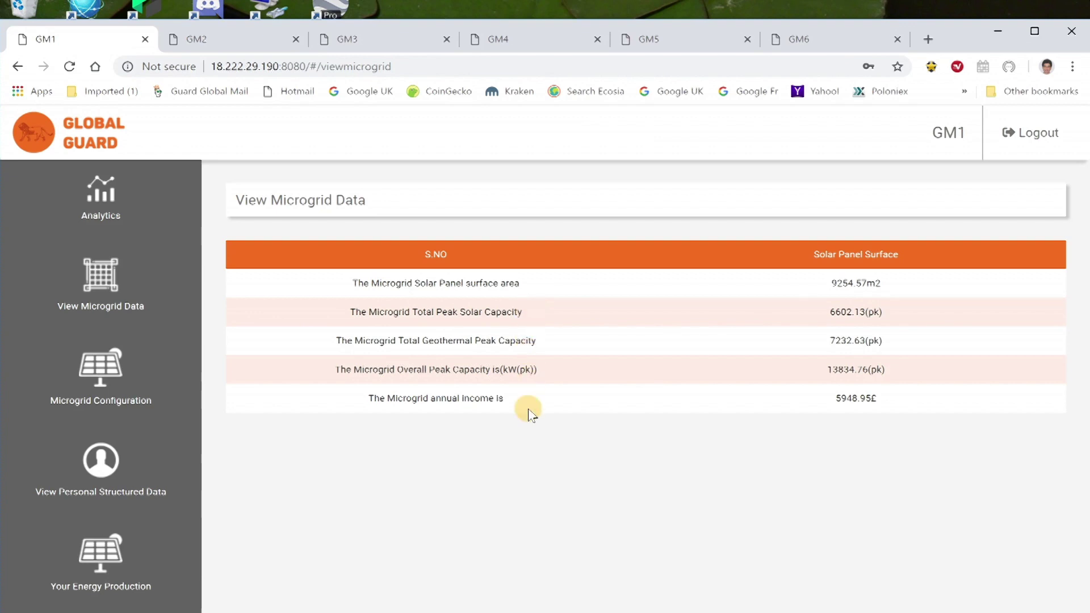
# Read GM1's Analytics bar values: £2,838.91 solar, £3,110.03 geothermal, 6,602.12 and 7,232.62 mW-h
pyautogui.click(98, 198)
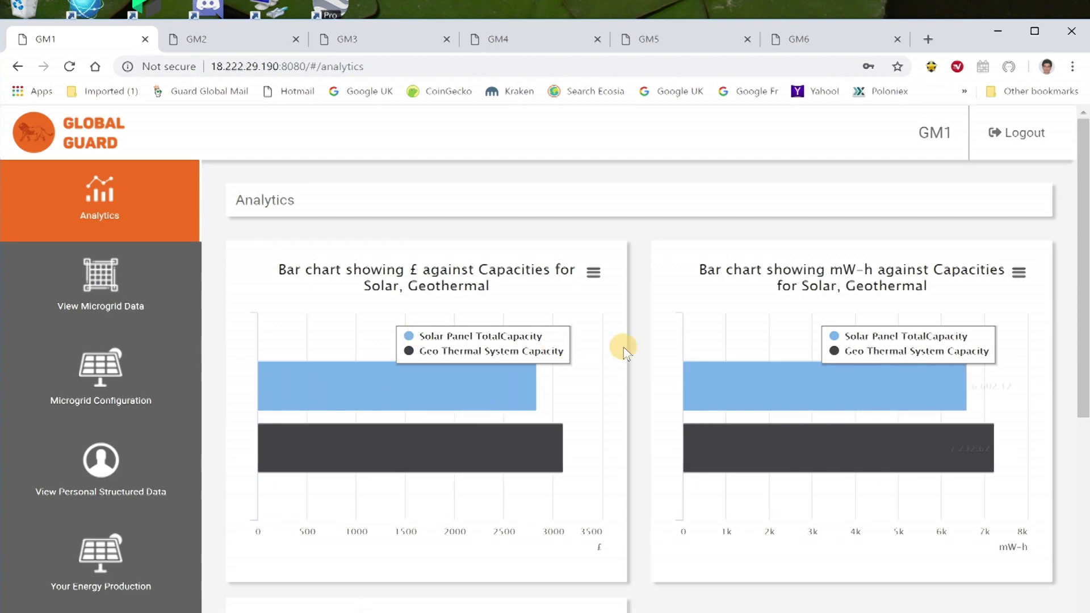
pyautogui.moveTo(496, 391)
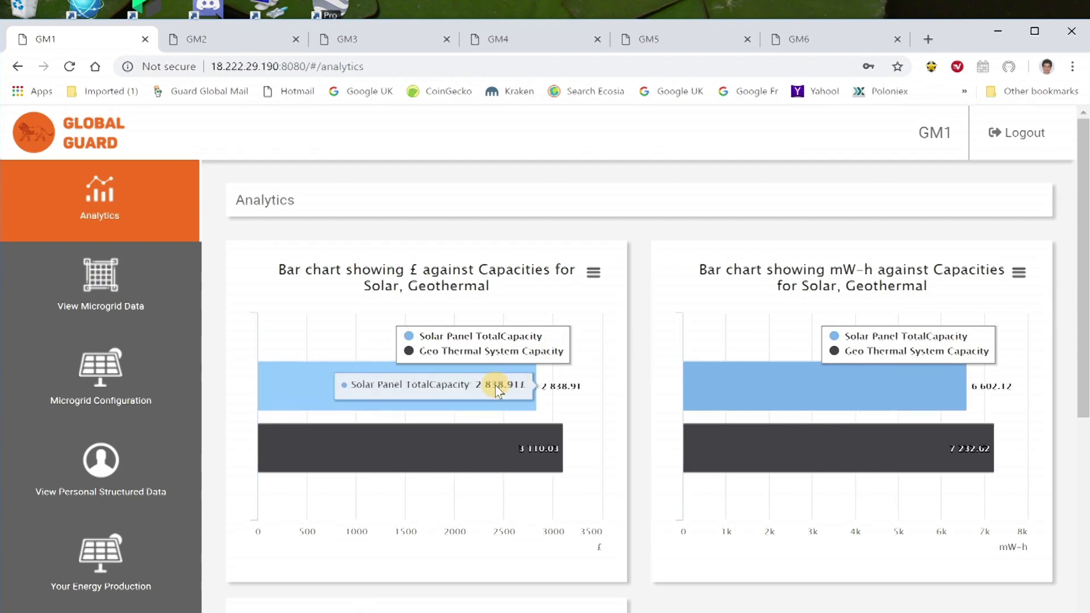
pyautogui.moveTo(718, 384)
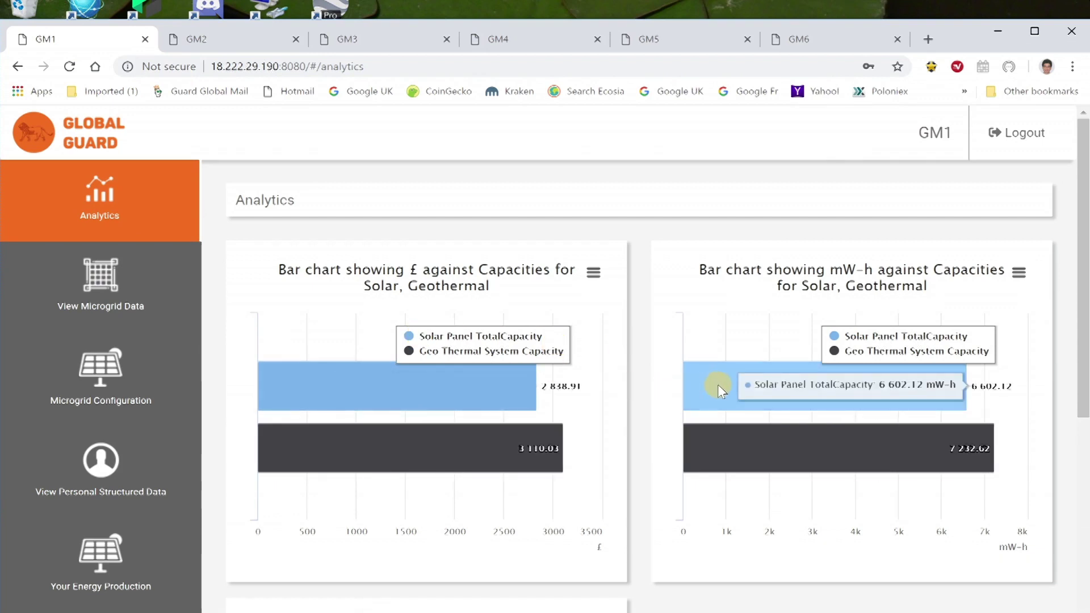
pyautogui.moveTo(741, 452)
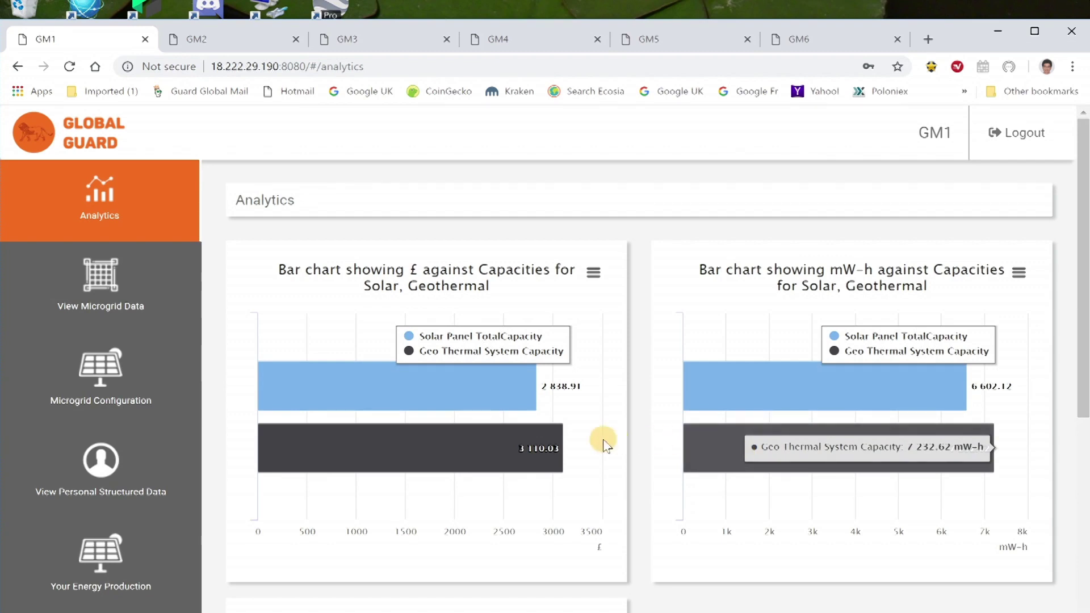
pyautogui.moveTo(460, 393)
pyautogui.scroll(-1, 460, 393)
pyautogui.scroll(-5, 460, 393)
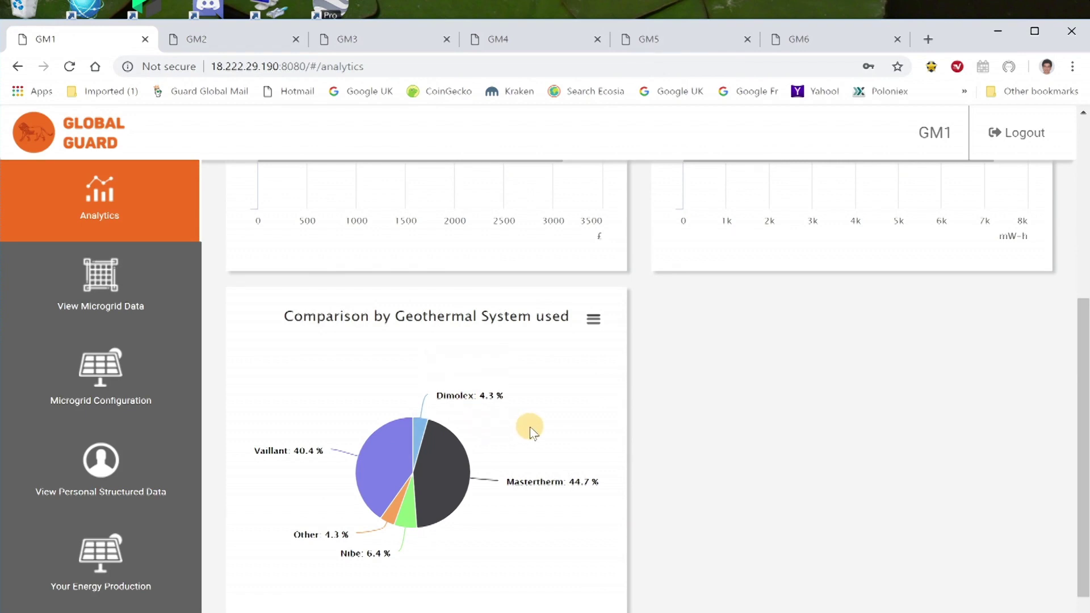
pyautogui.scroll(5, 531, 432)
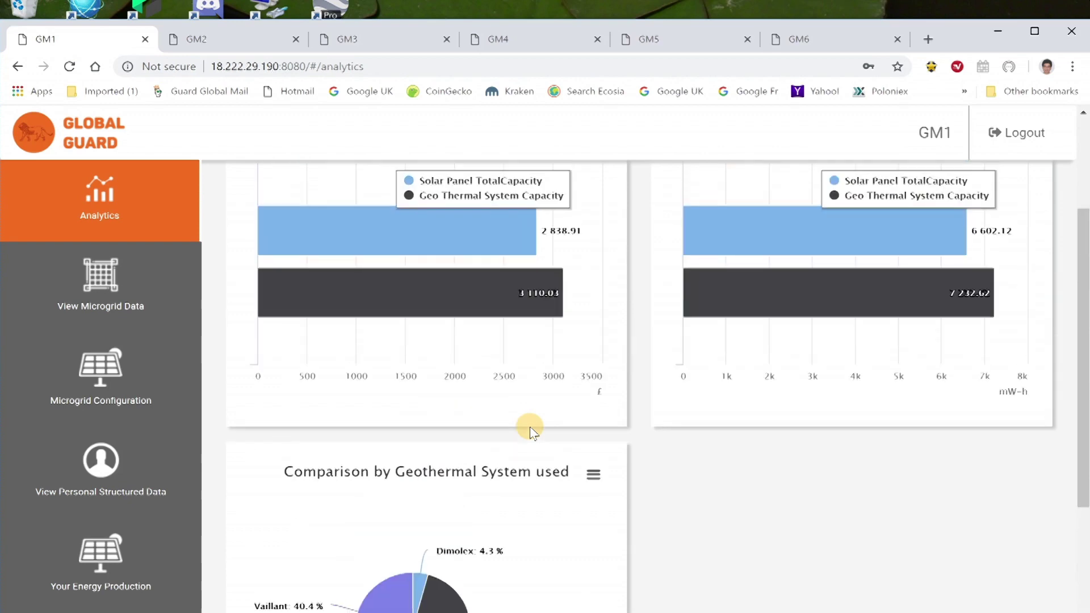
pyautogui.moveTo(531, 427)
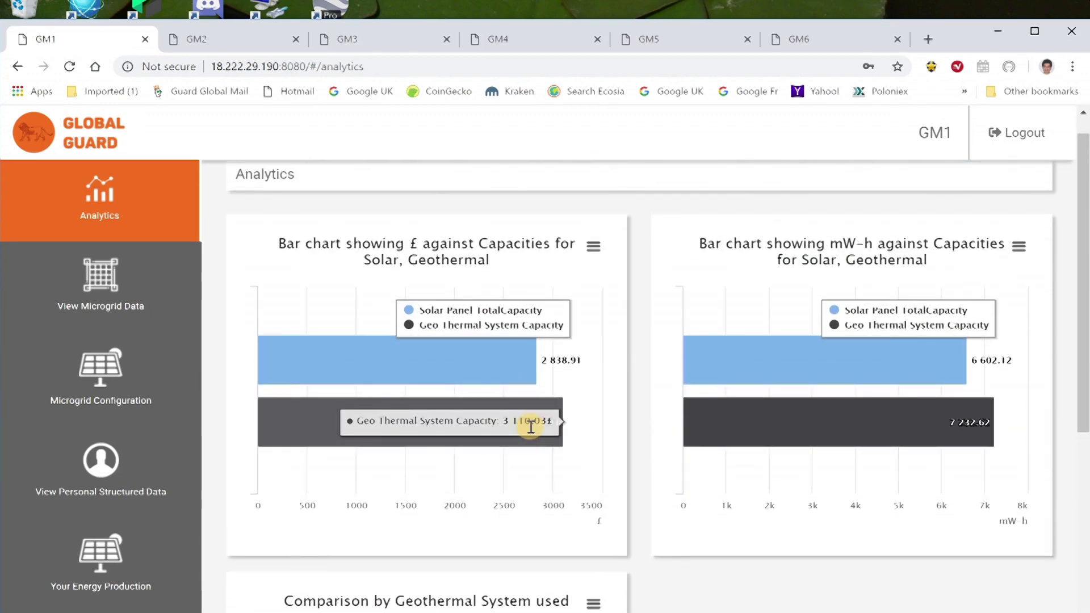